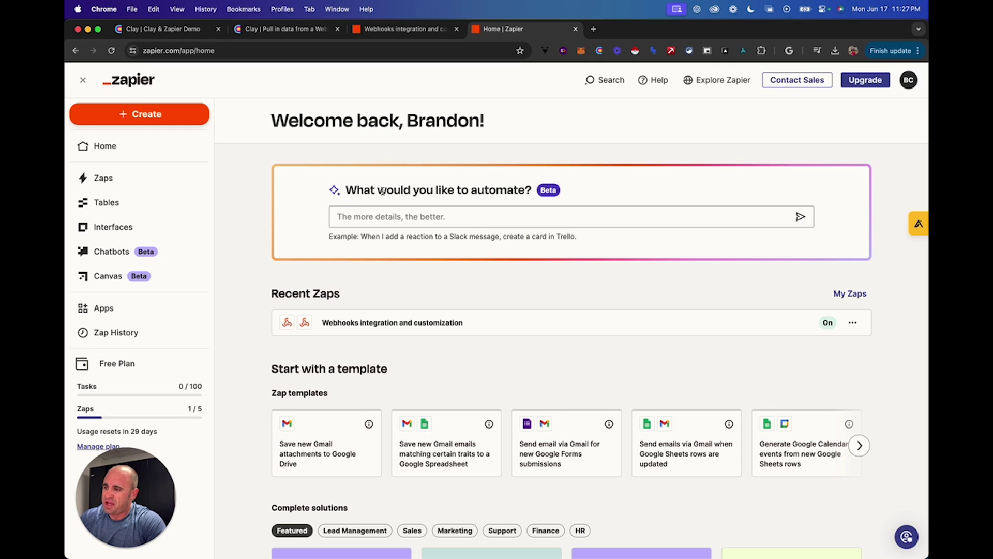
Highlight the Zapier home automation heading and focus the 'What would you like to automate?' box.
left_click_drag(397, 191, 446, 196)
left_click(442, 203)
left_click(409, 218)
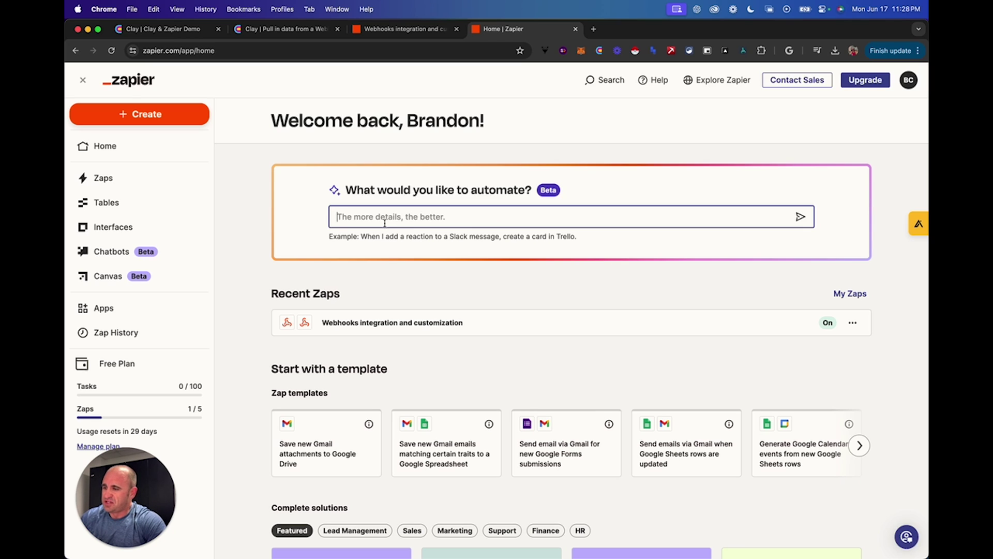
Highlight the example automation text, then return to the Clay & Zapier Demo table tab.
left_click_drag(370, 236, 549, 234)
left_click(452, 236)
left_click(490, 236)
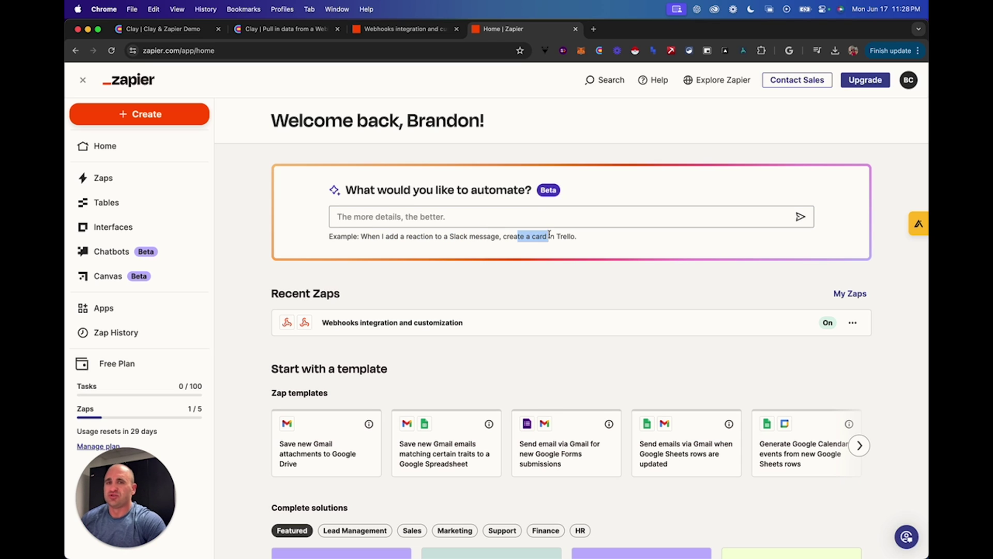
left_click(531, 237)
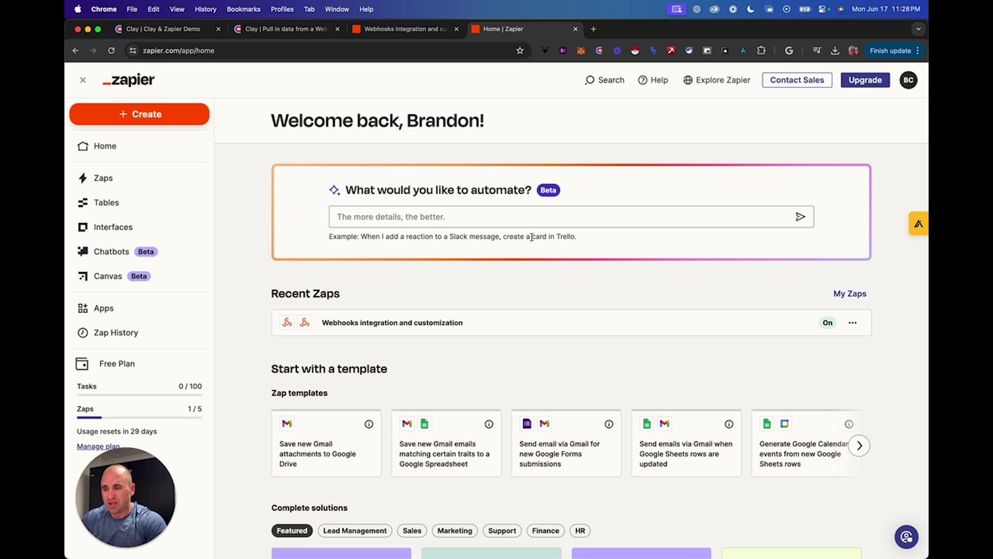
left_click(155, 31)
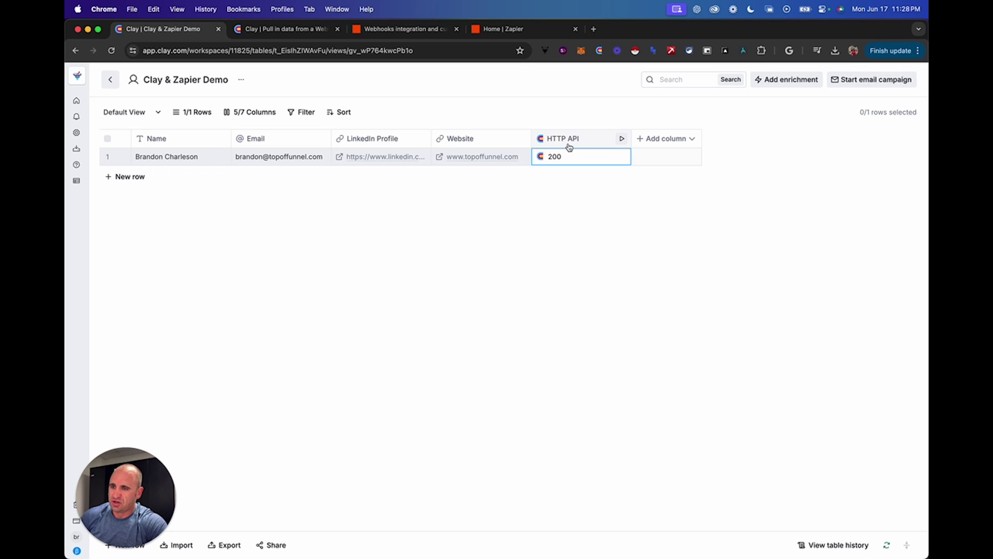
Bring up the Add enrichment list on the Clay & Zapier Demo table.
left_click(774, 86)
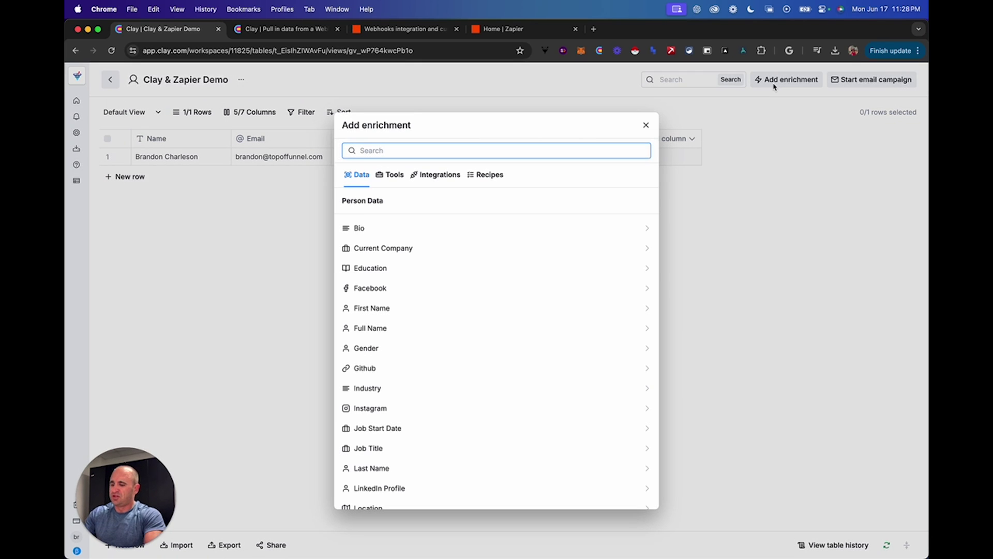
Search 'http api', add the Clay HTTP API enrichment, then close its blank setup unsaved.
type("http api")
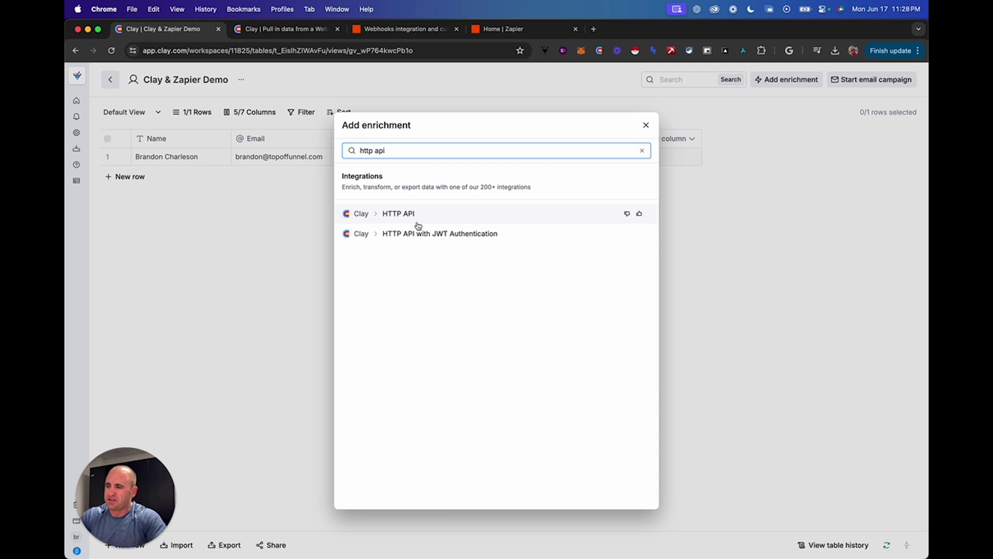
left_click(441, 216)
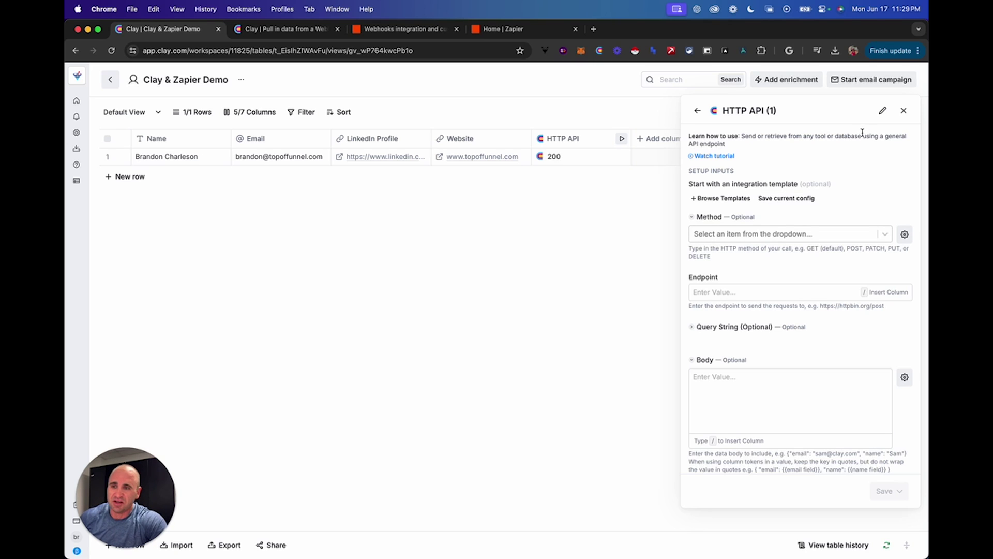
left_click(903, 111)
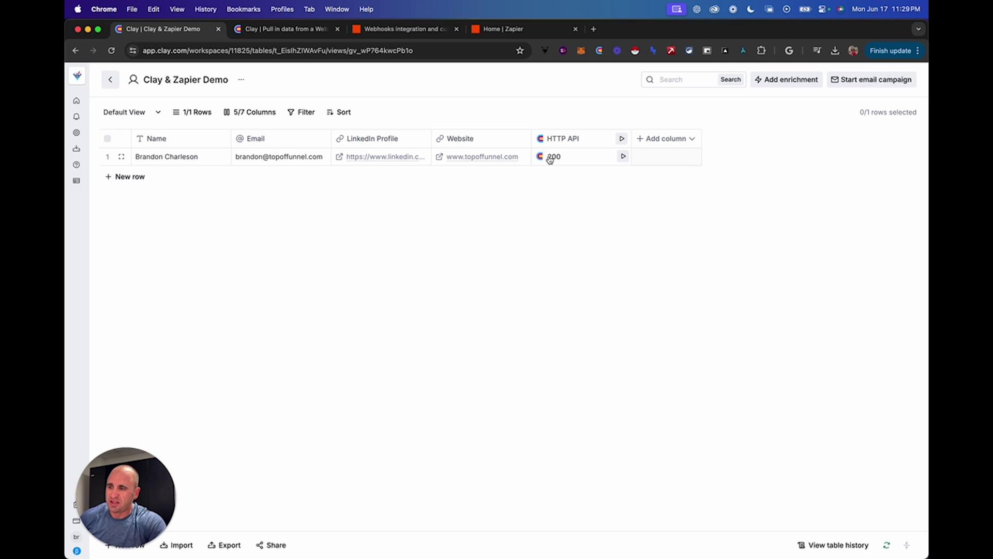
Show the existing HTTP API column's POST, Zapier hook and Name body, then go to the Zap editor.
left_click(561, 145)
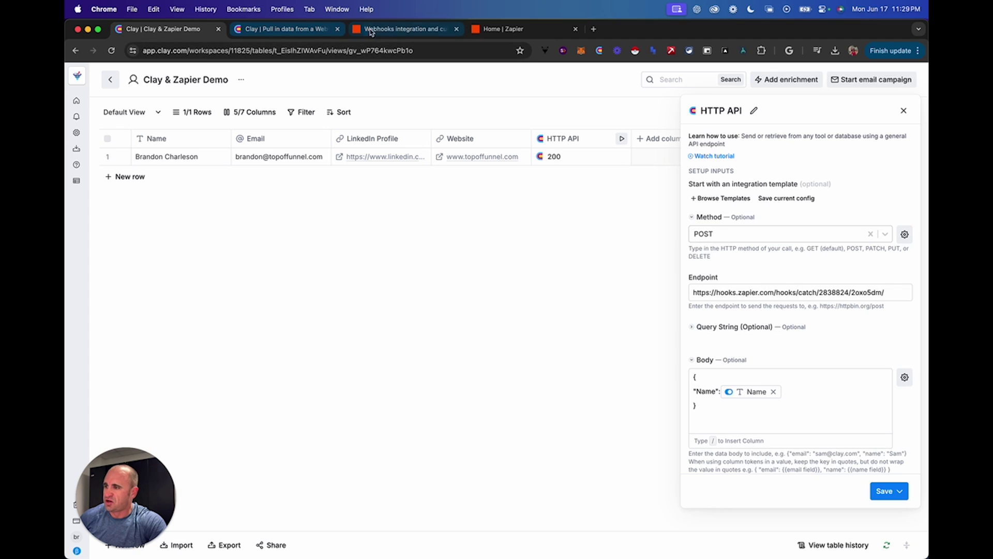
left_click(387, 29)
Inspect the Catch Hook step's App & event, Trigger and Test sections and its event list.
scroll(297, 169, "left", 2)
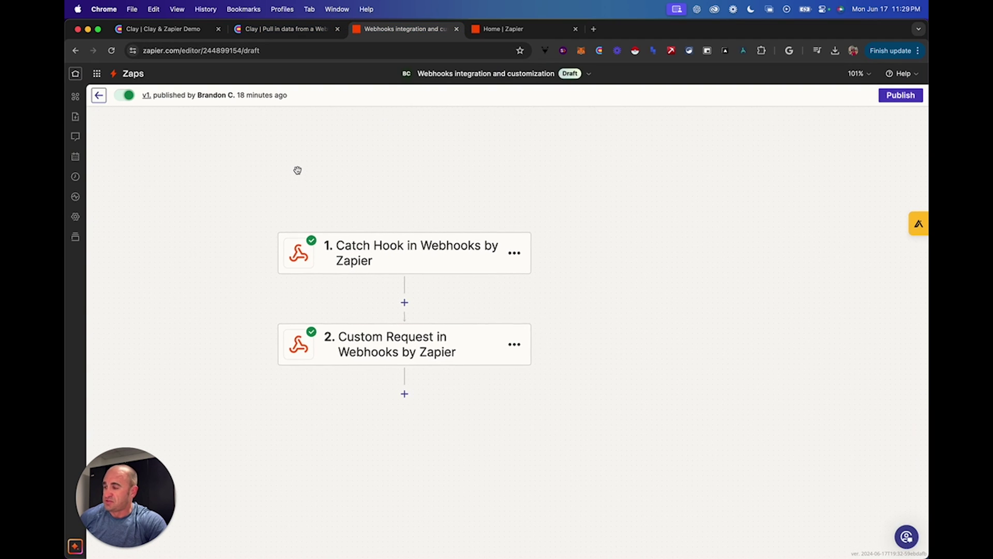
scroll(297, 170, "left", 2)
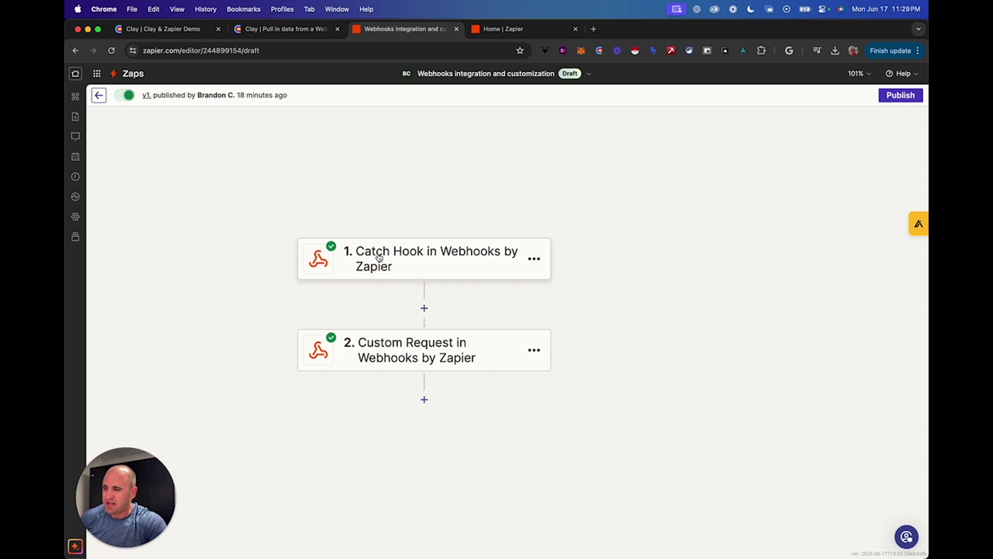
left_click(443, 258)
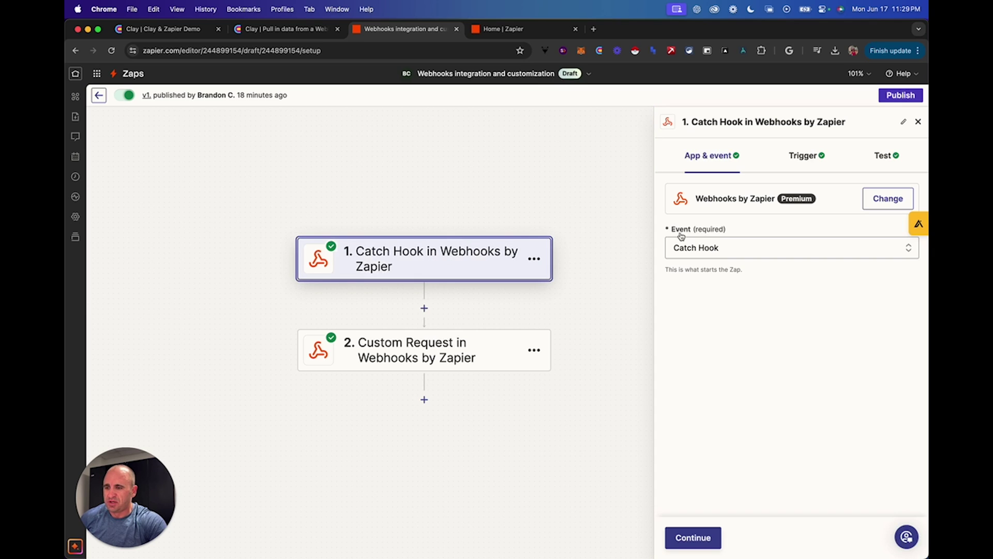
left_click(793, 169)
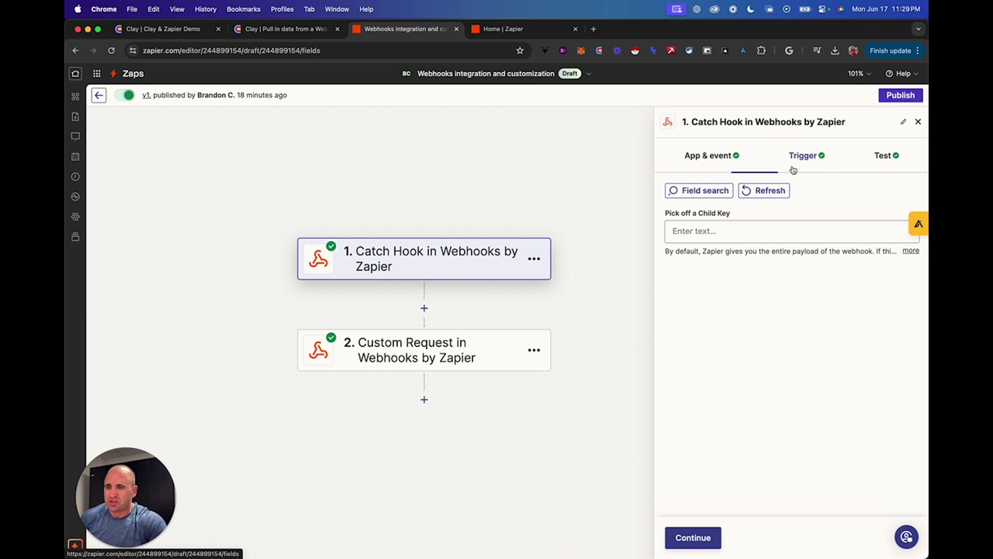
left_click(888, 158)
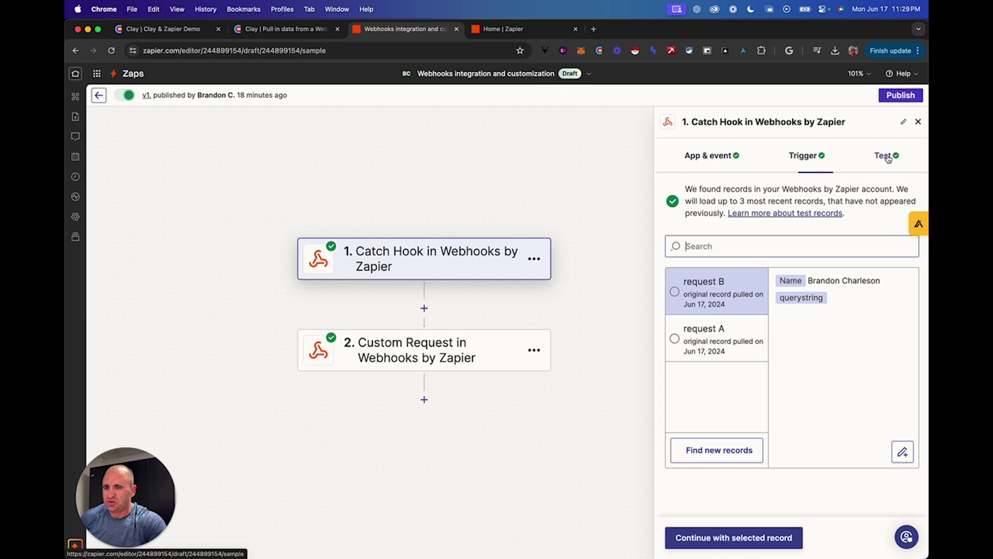
left_click(696, 155)
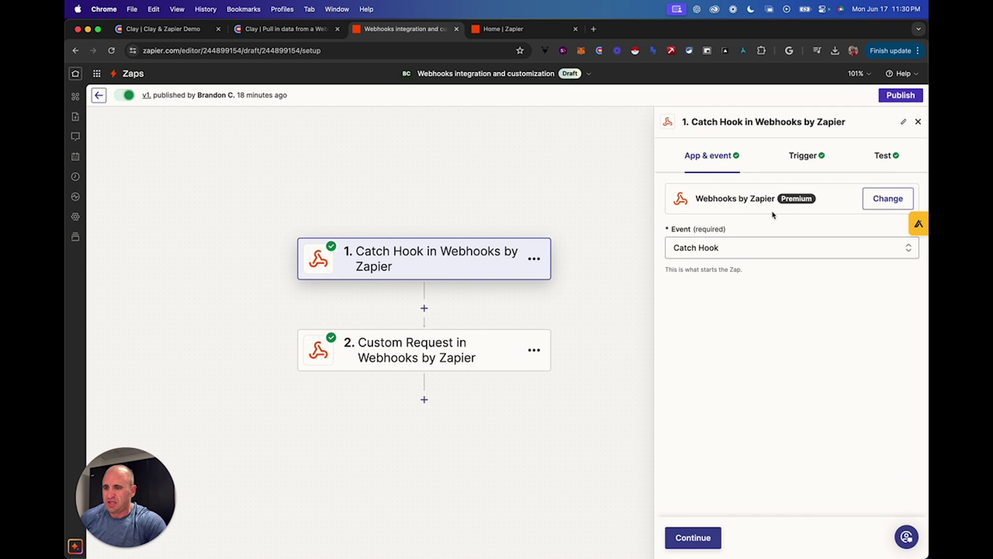
left_click(699, 249)
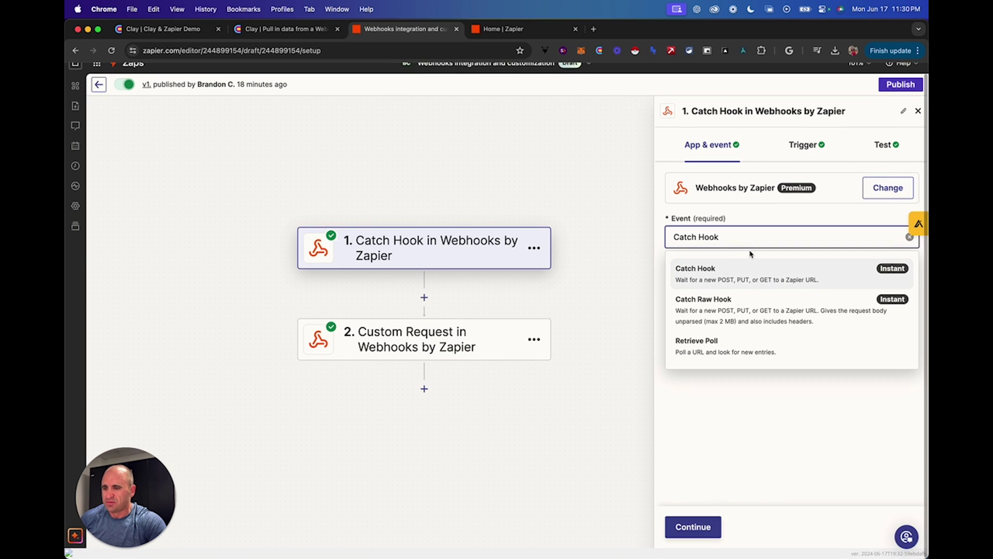
left_click(918, 111)
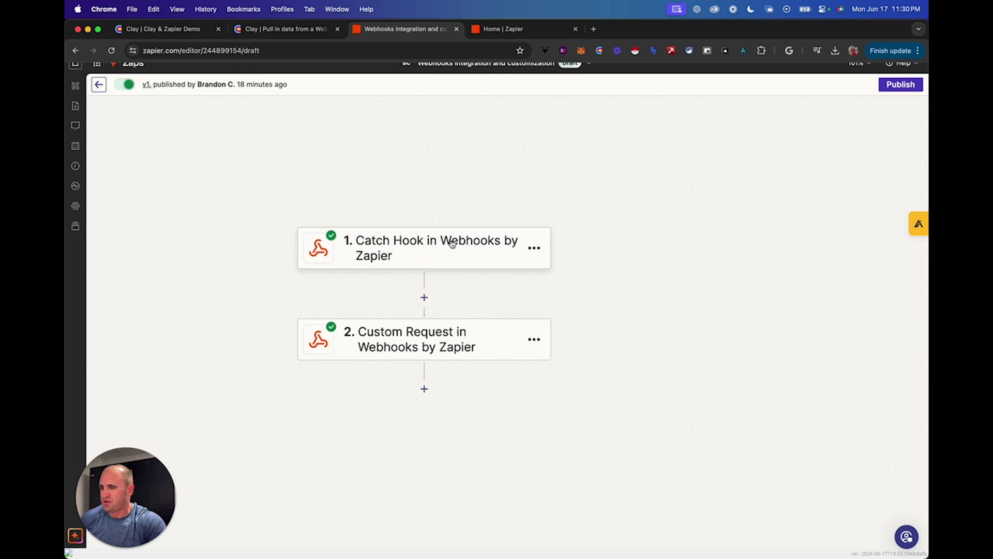
Reopen and close the Catch Hook step, then duplicate the Zap editor tab.
left_click(451, 244)
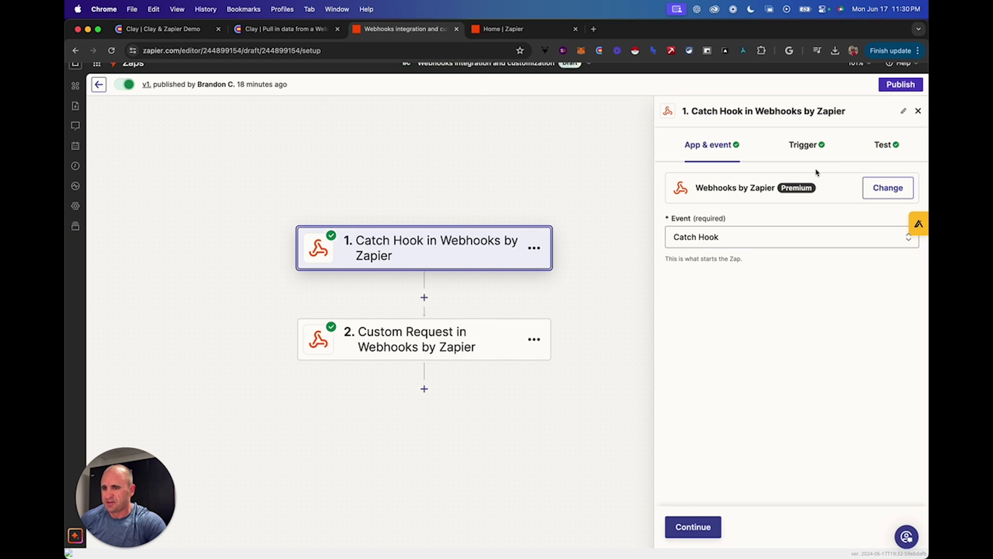
left_click(918, 110)
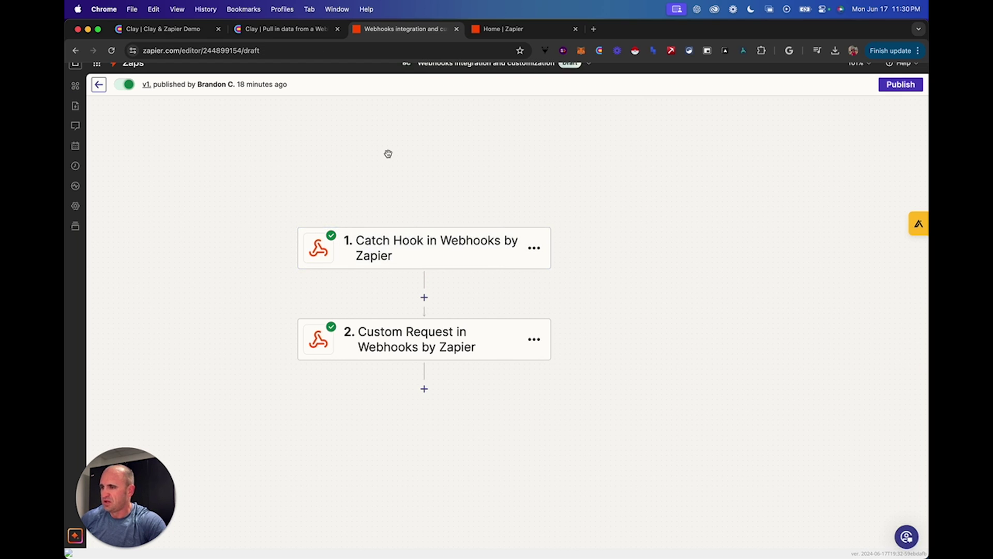
right_click(393, 30)
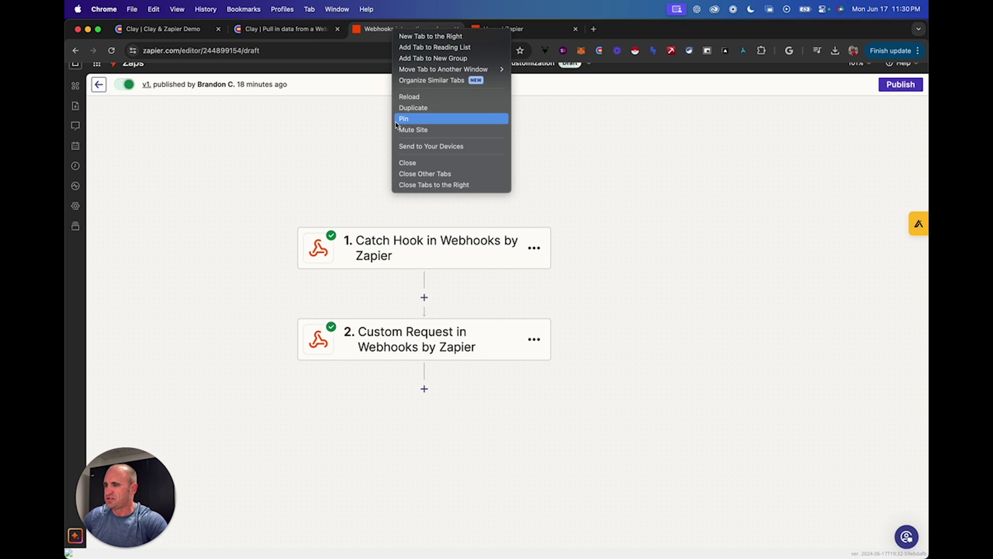
left_click(411, 108)
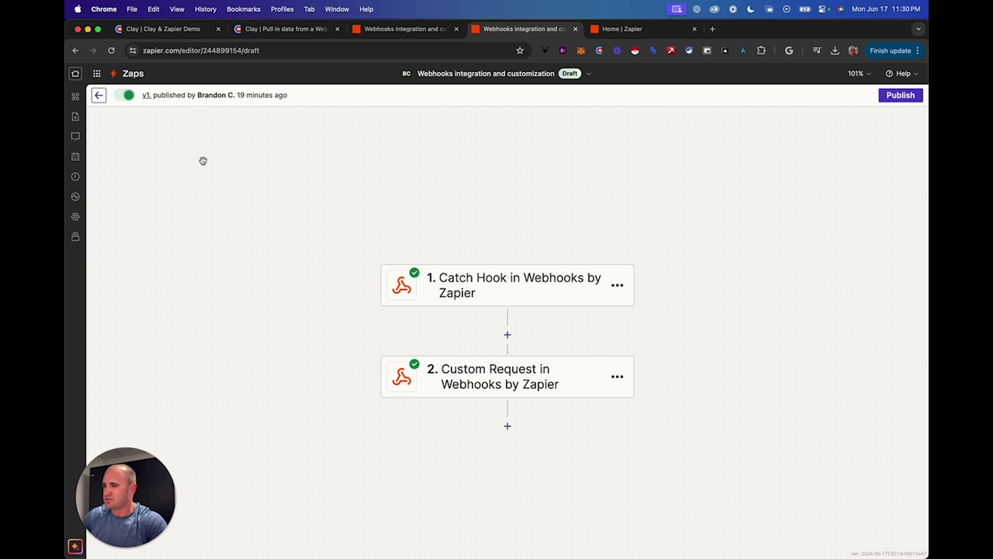
From Zapier Home, create the suggested webhooks Zap and copy its Catch Hook webhook URL.
left_click(75, 74)
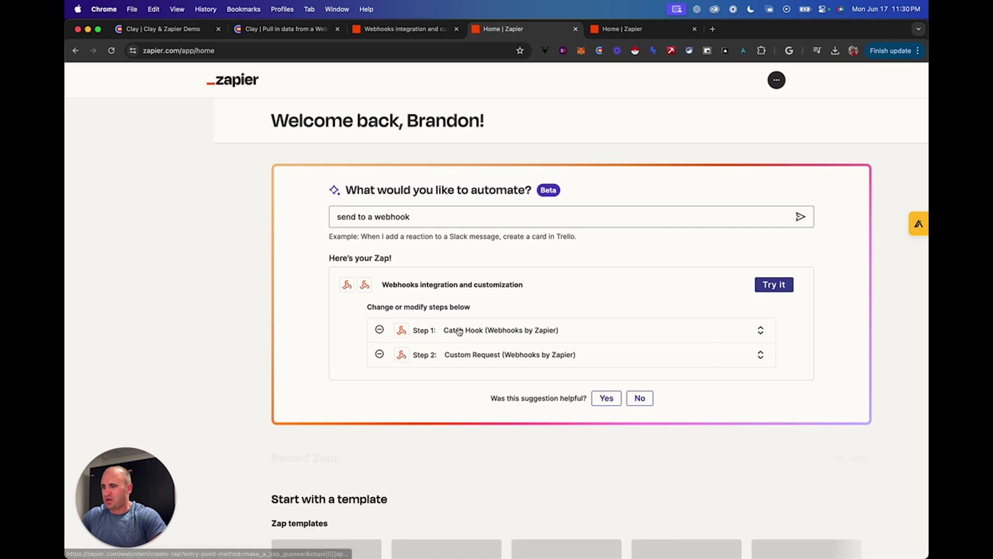
left_click(775, 285)
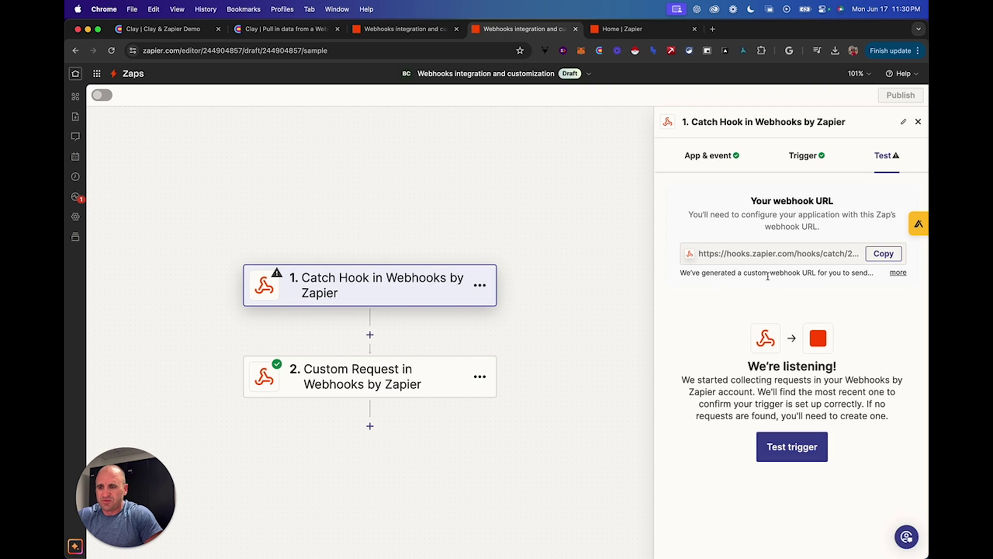
left_click(879, 257)
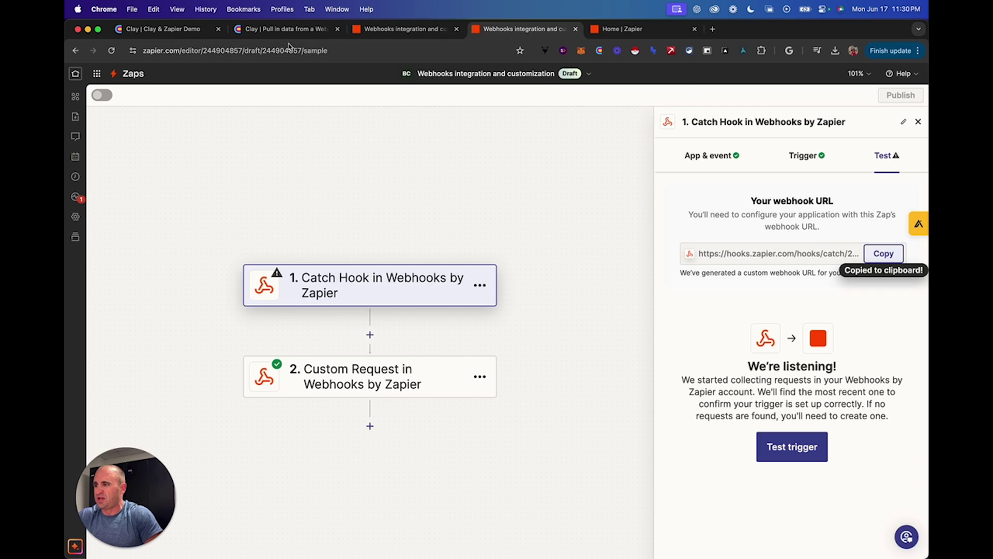
left_click(268, 27)
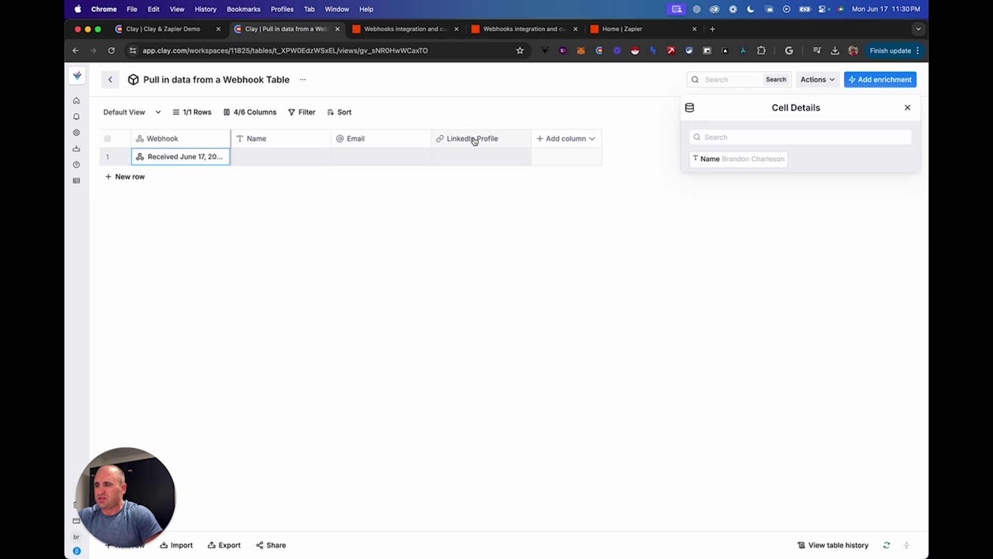
In the Clay & Zapier Demo HTTP API settings, highlight the Zapier Endpoint URL and focus the Name body.
left_click(187, 30)
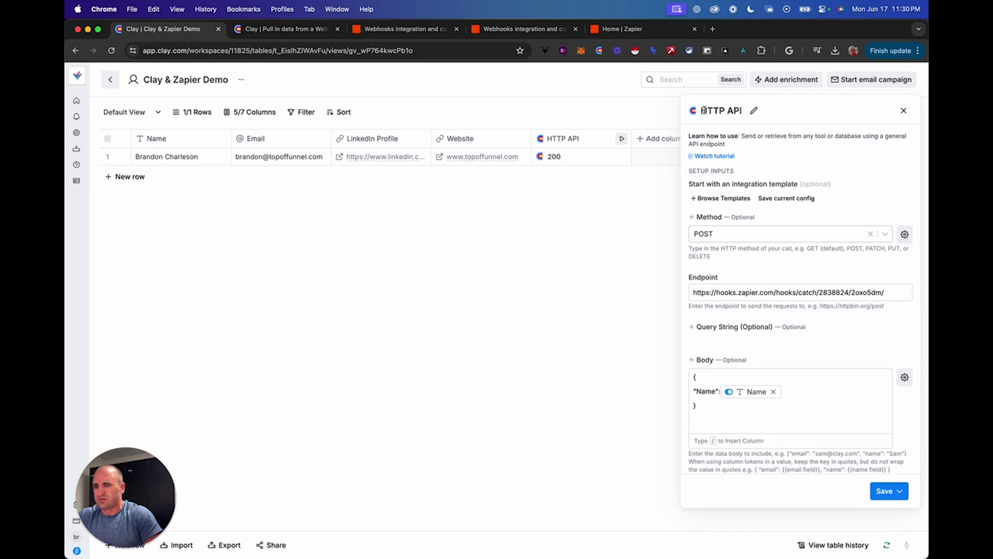
left_click_drag(698, 293, 837, 292)
left_click(867, 292)
left_click_drag(900, 292, 757, 293)
left_click(752, 292)
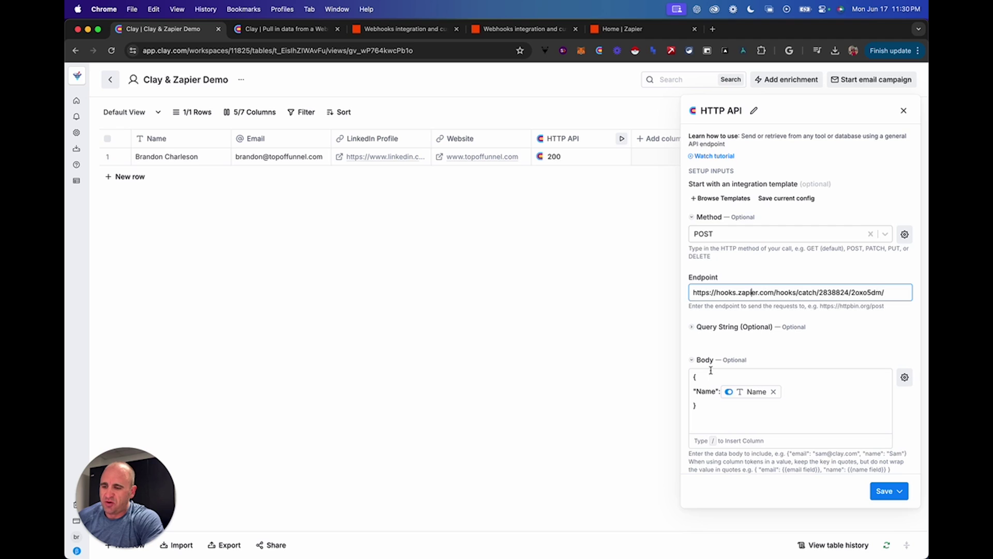
scroll(711, 371, "down", 1)
left_click_drag(697, 258, 837, 261)
left_click(837, 261)
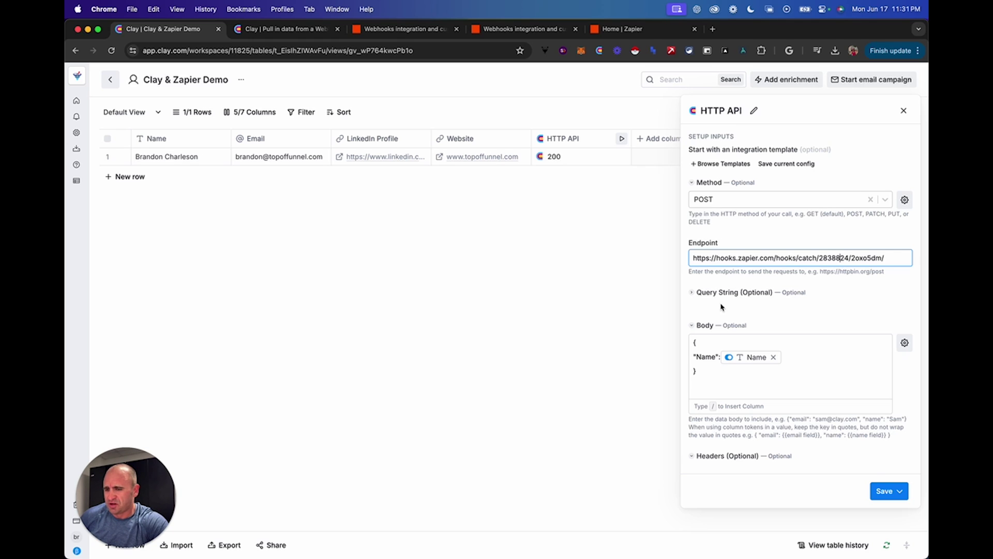
left_click(703, 349)
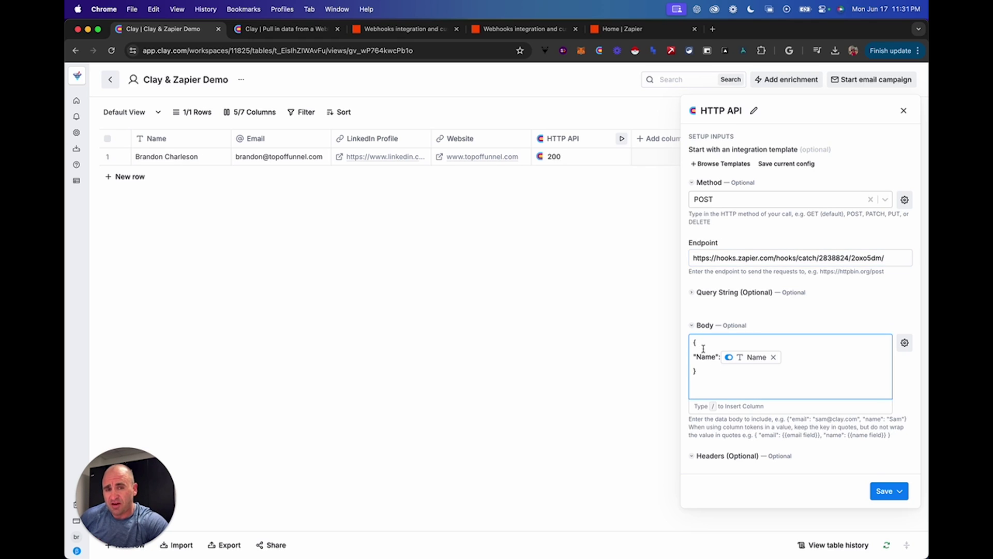
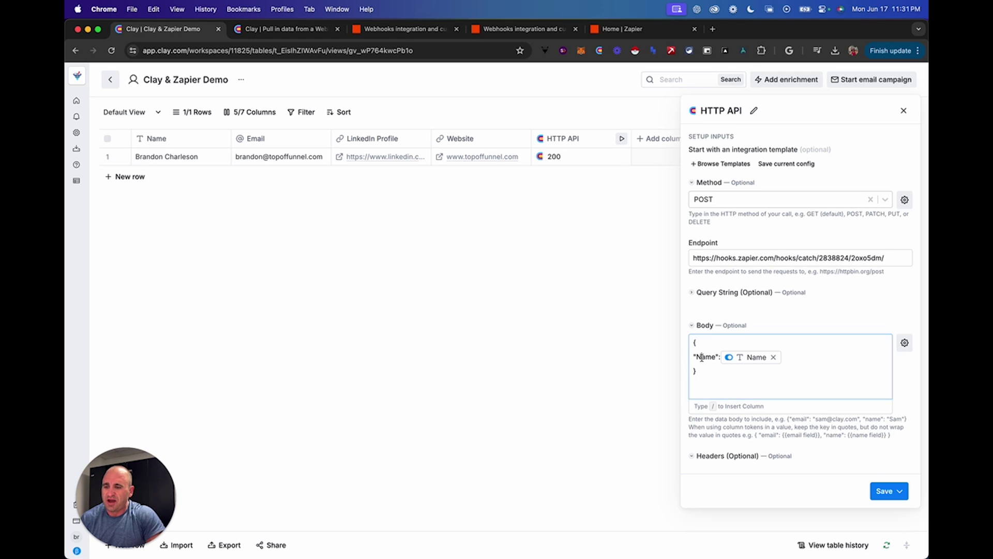
Sketch a { Key:Value } example on new lines below the request body's closing brace.
mouse_move(743, 357)
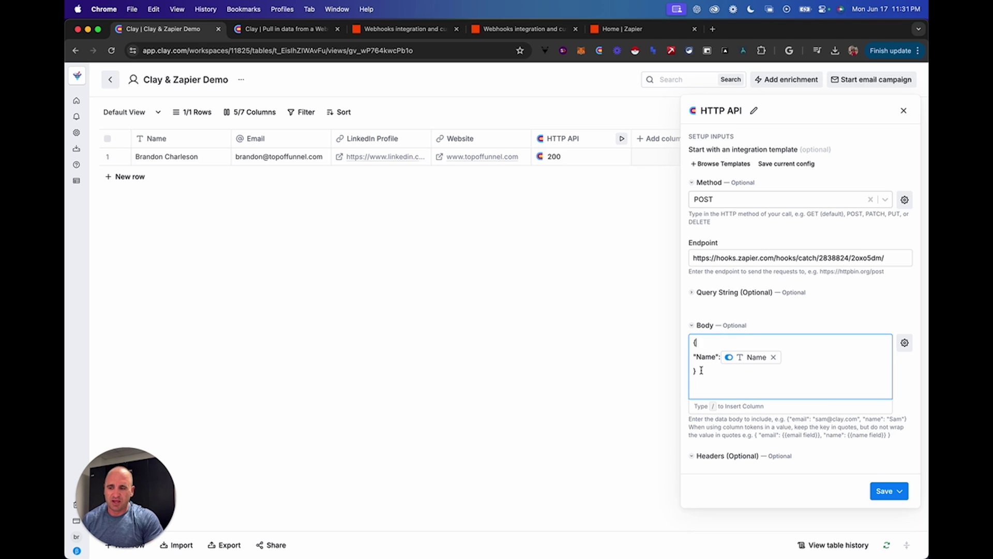
left_click(701, 371)
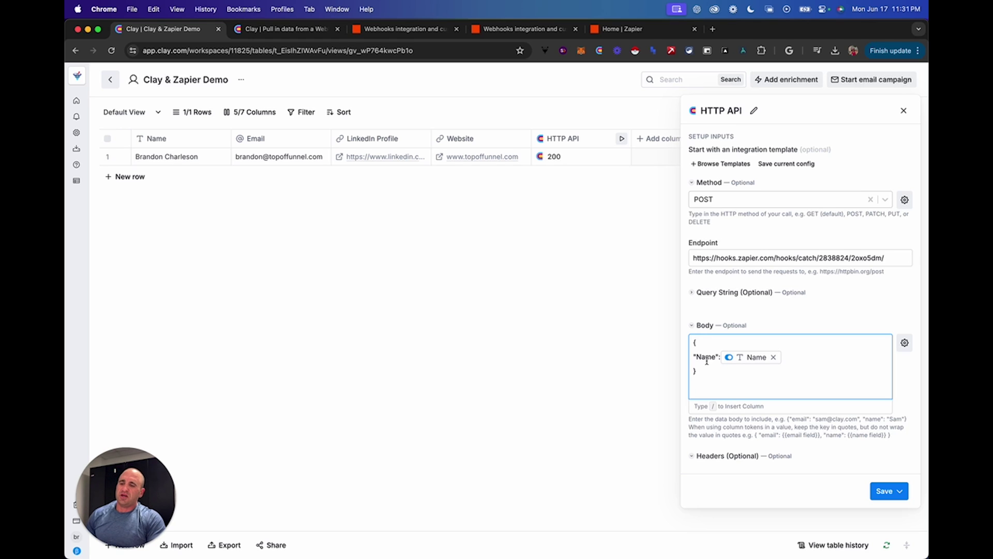
key("Return")
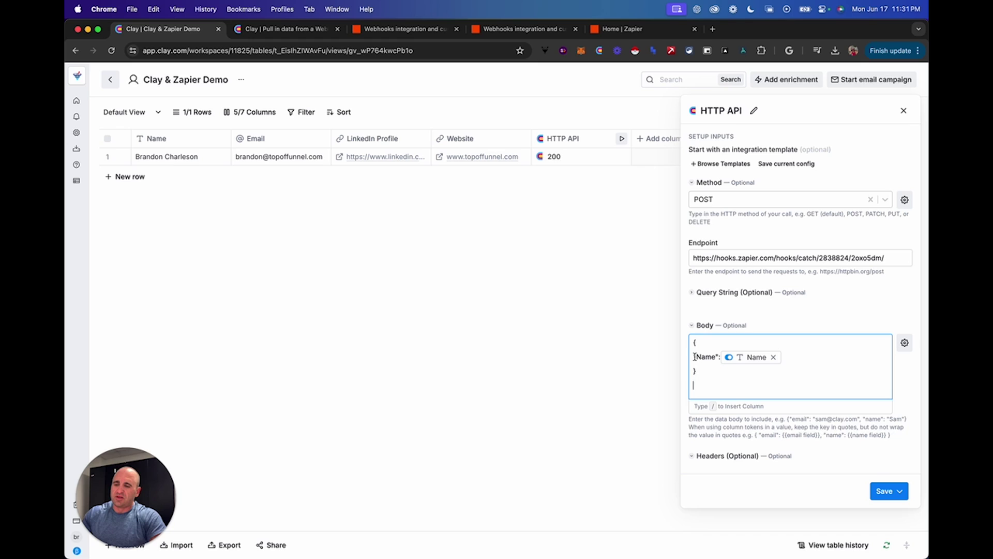
left_click_drag(693, 356, 715, 356)
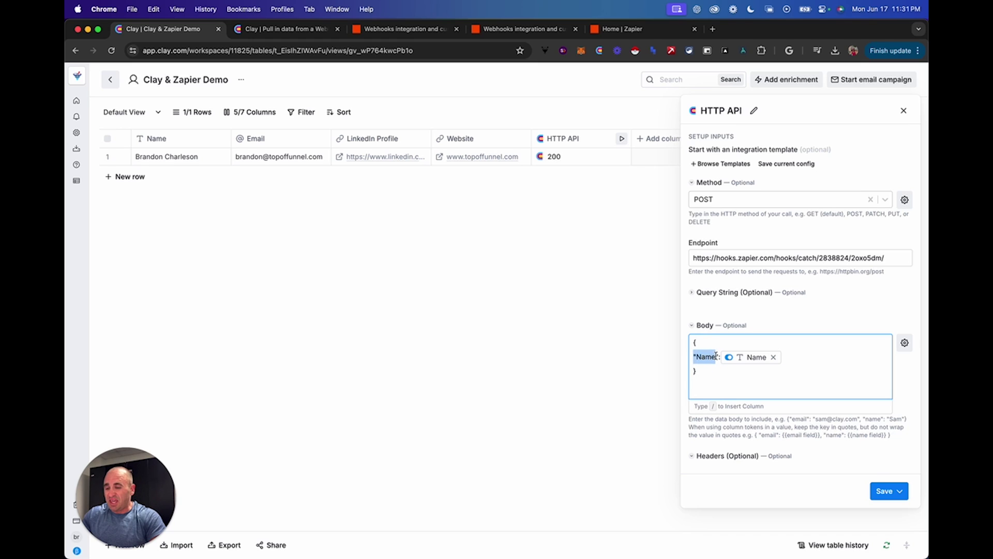
left_click(749, 383)
key("Return")
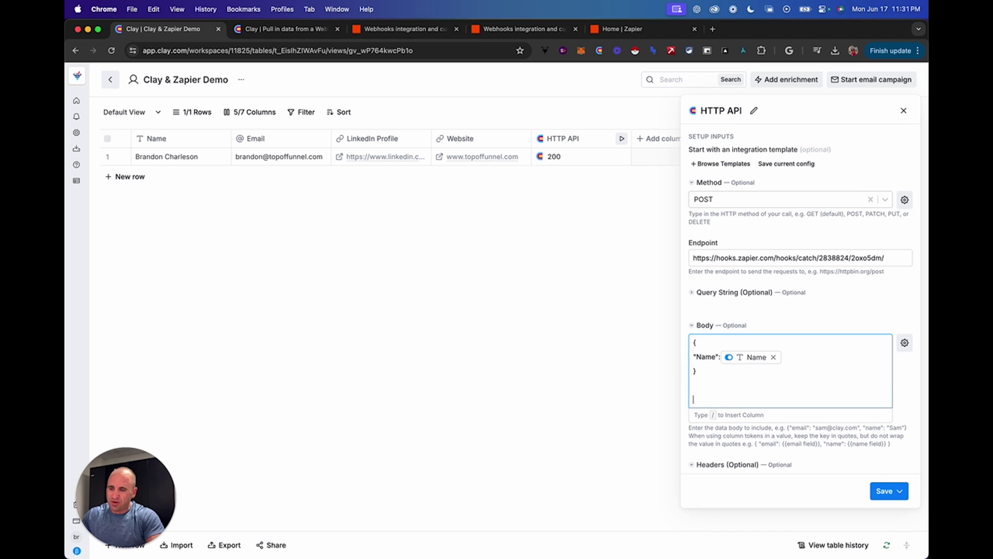
type("{")
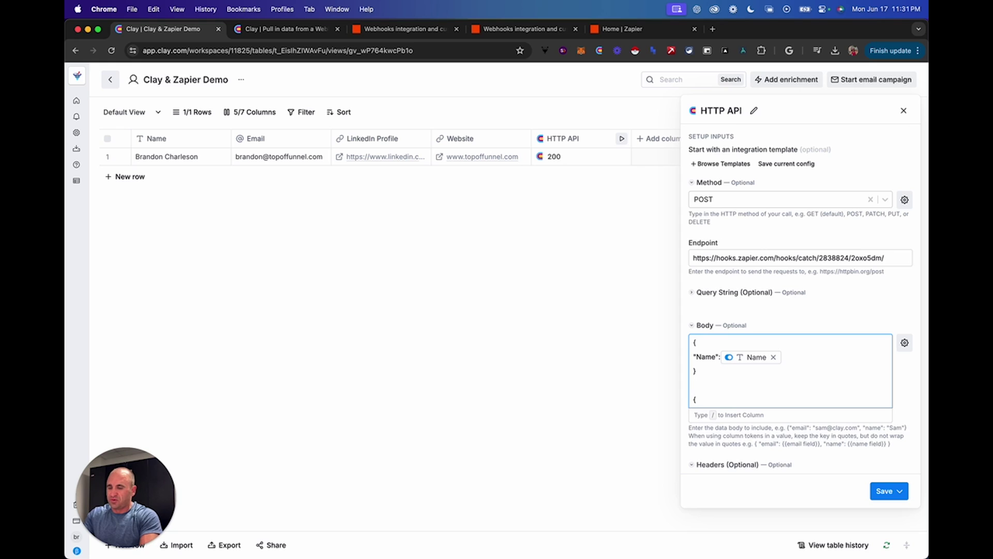
key("Return")
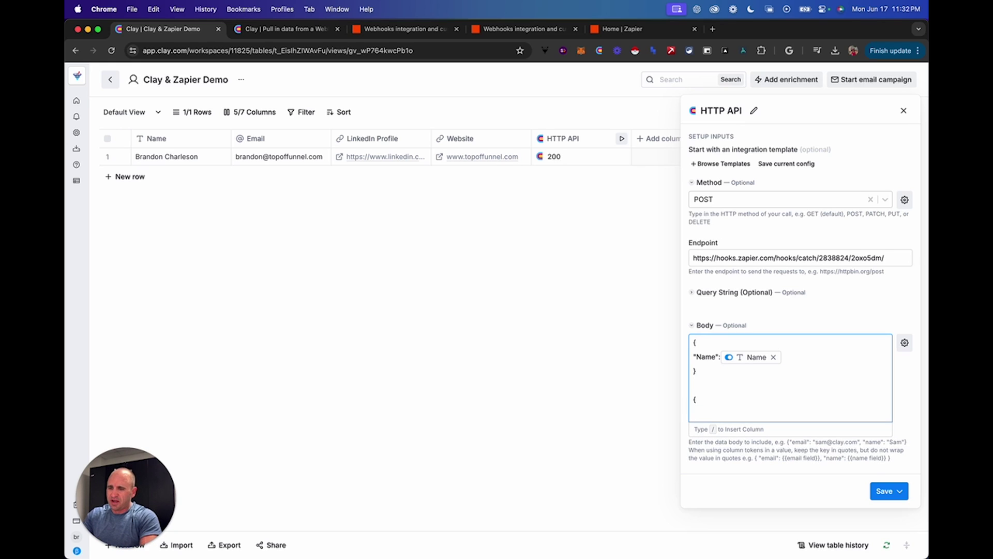
type("Key")
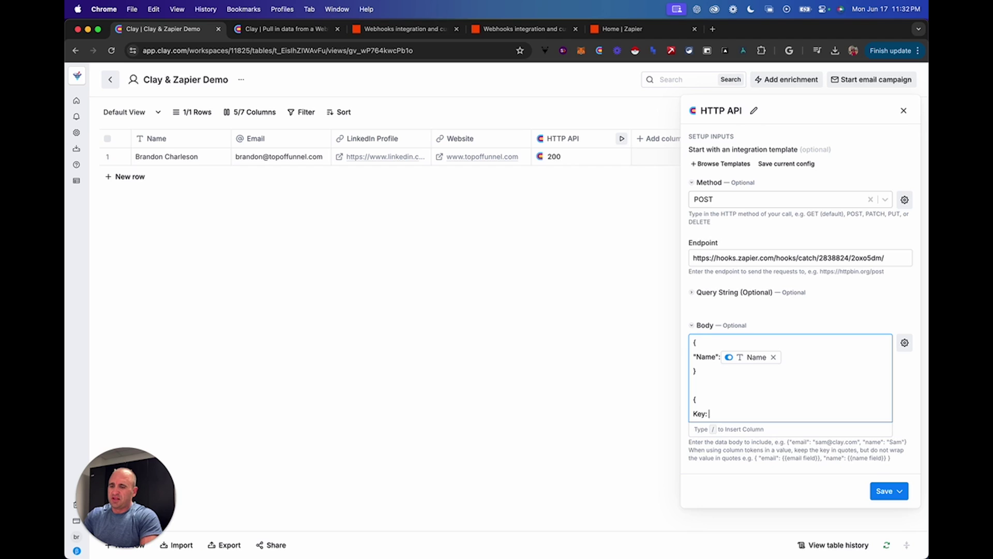
type(":Value")
key("Return")
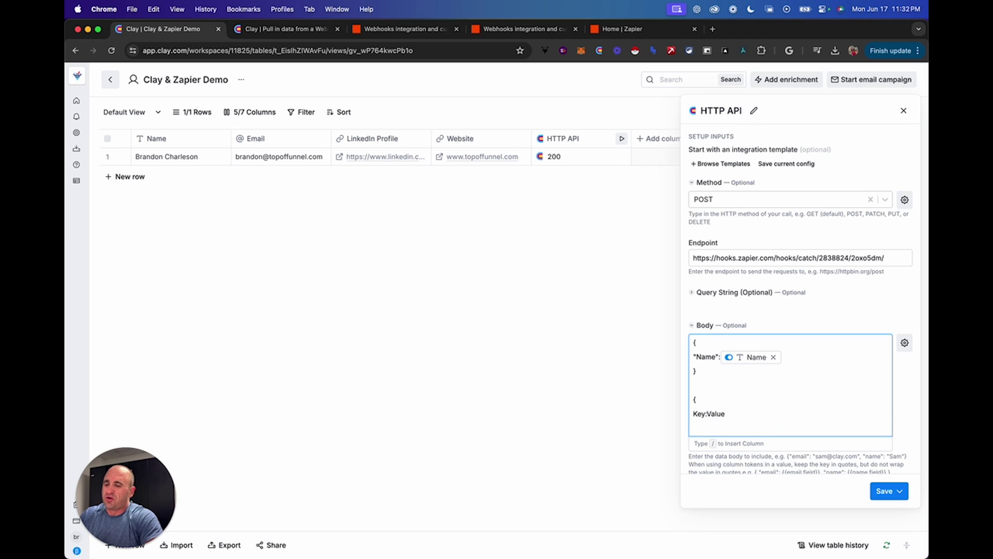
type("}")
key("Return")
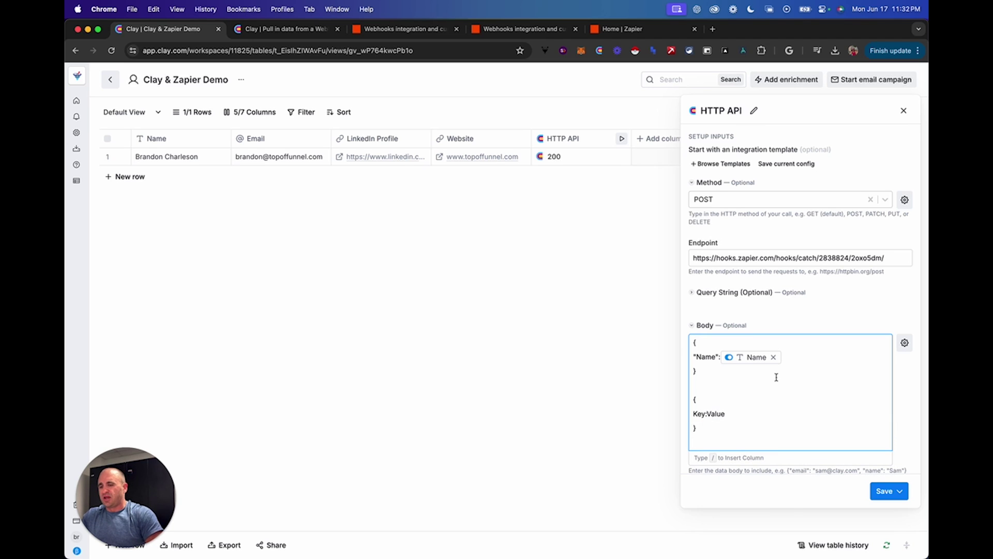
Delete the Key:Value example text, leaving only the stray opening brace.
scroll(776, 377, "down", 2)
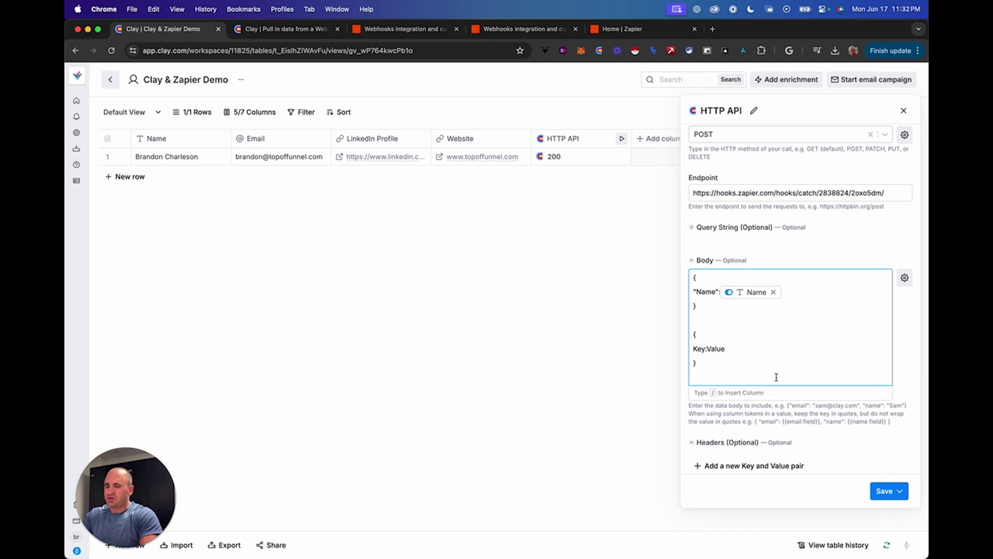
key("BackSpace")
key("BackSpace")
key("BackSpace")
key("BackSpace")
key("BackSpace")
key("BackSpace")
key("BackSpace")
key("BackSpace")
key("BackSpace")
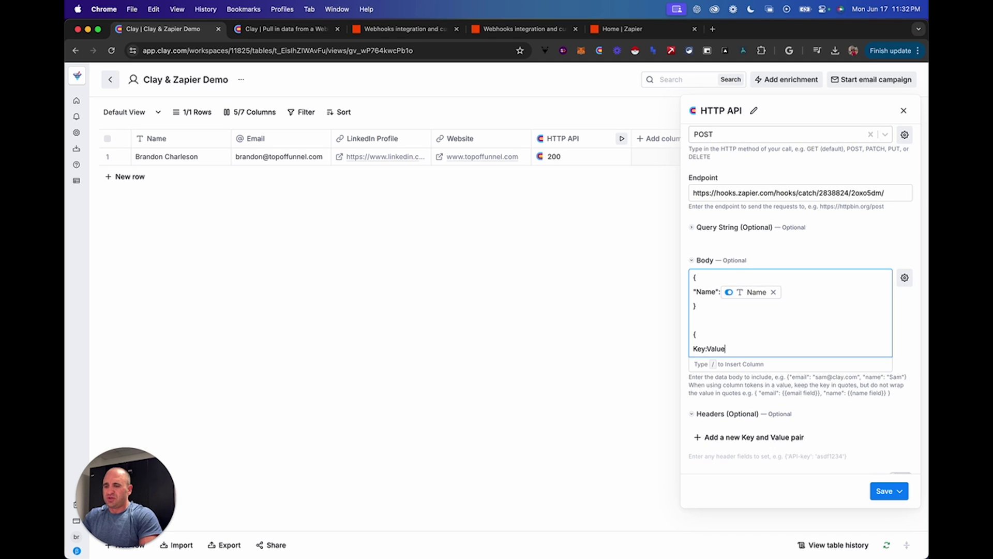
key("BackSpace")
key("BackSpace")
key("BackSpace")
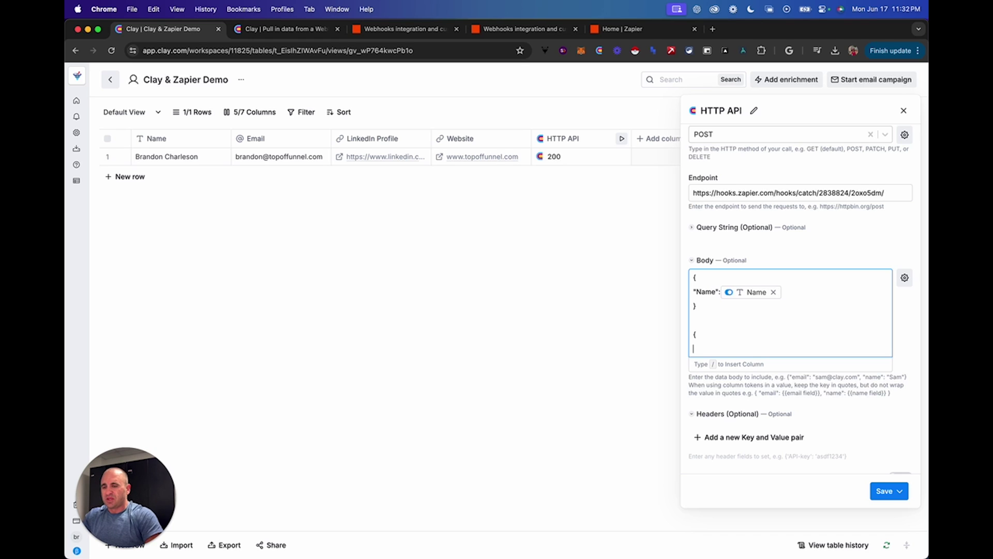
Remove the stray brace and replace the Name column token with a hardcoded person's name.
left_click(795, 295)
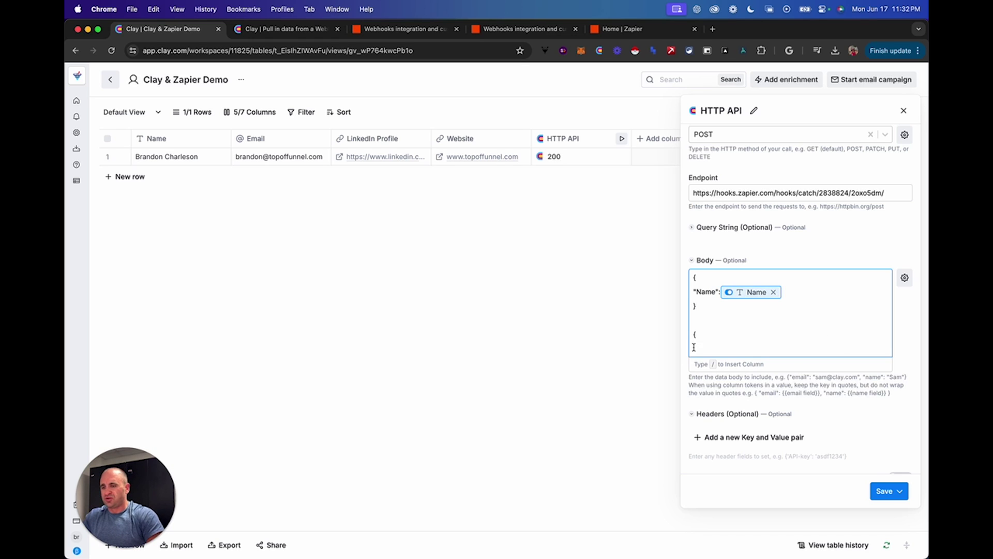
key("BackSpace")
key("BackSpace")
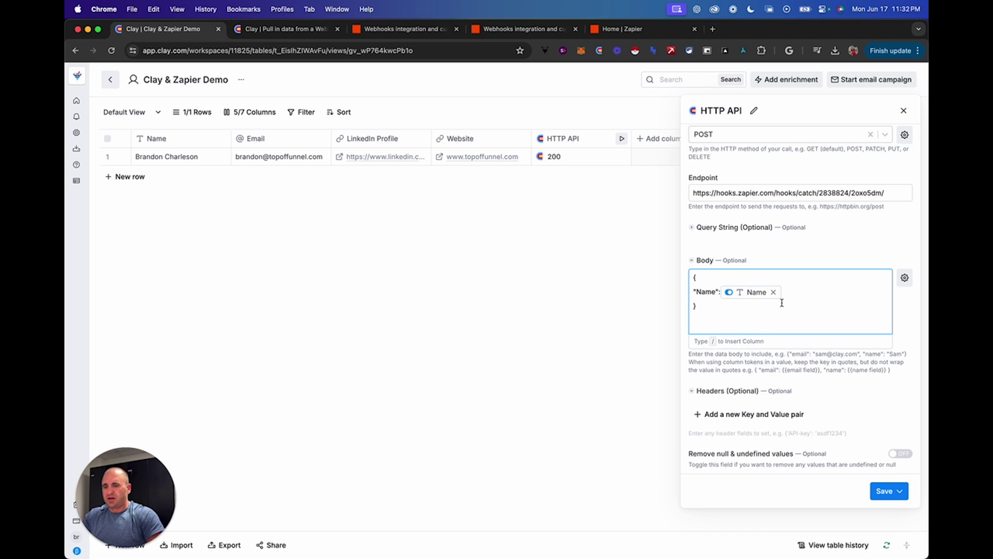
left_click(787, 295)
key("BackSpace")
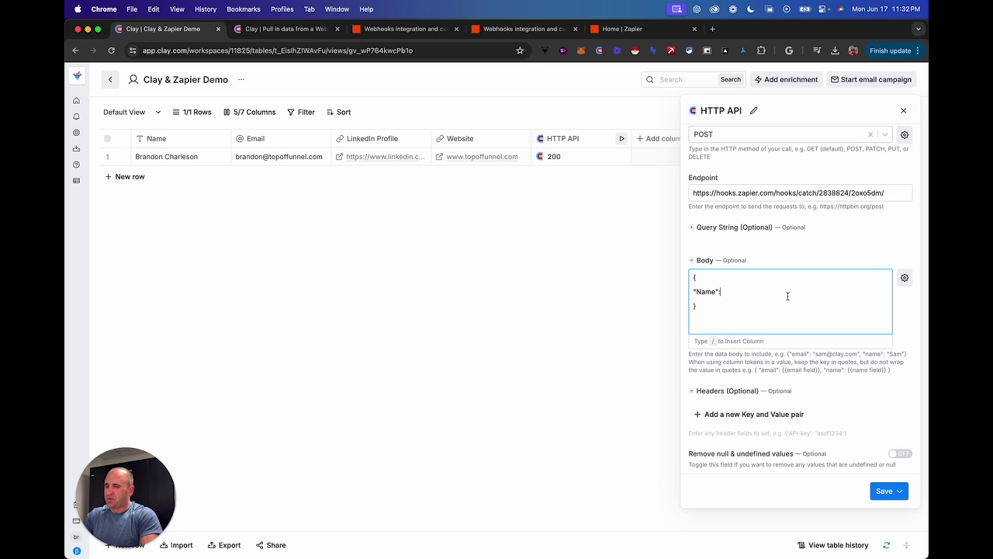
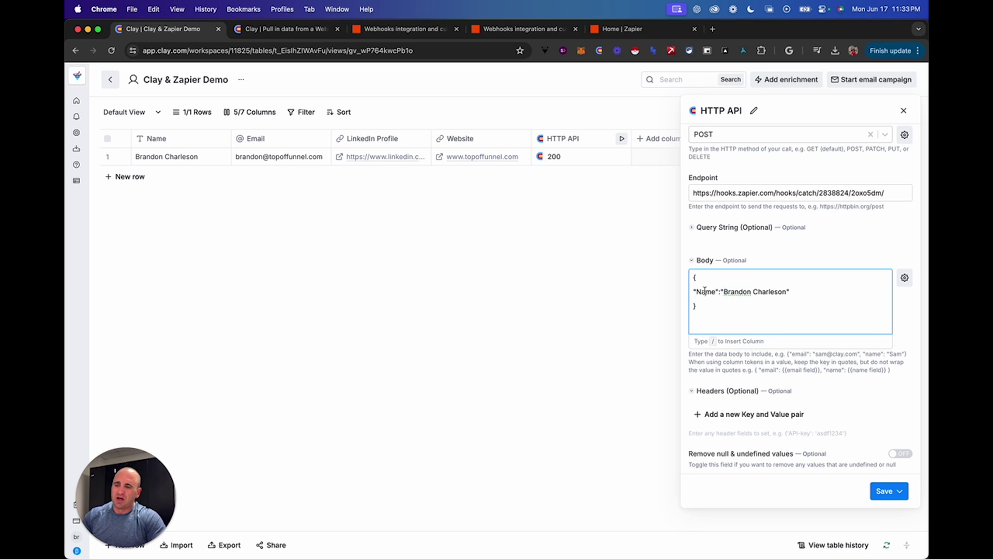
Replace the hardcoded name with the Name column token inserted via /.
left_click(698, 278)
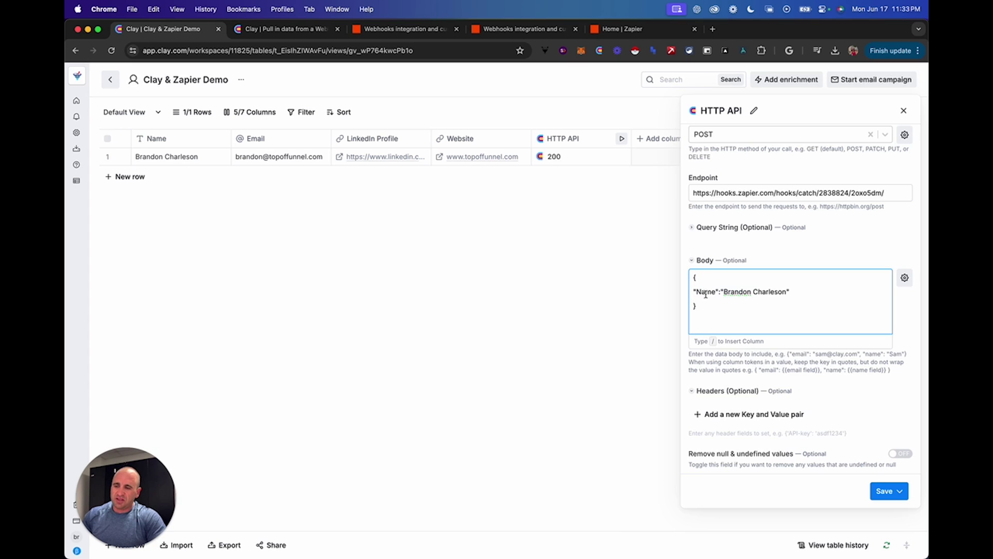
left_click_drag(695, 290, 716, 290)
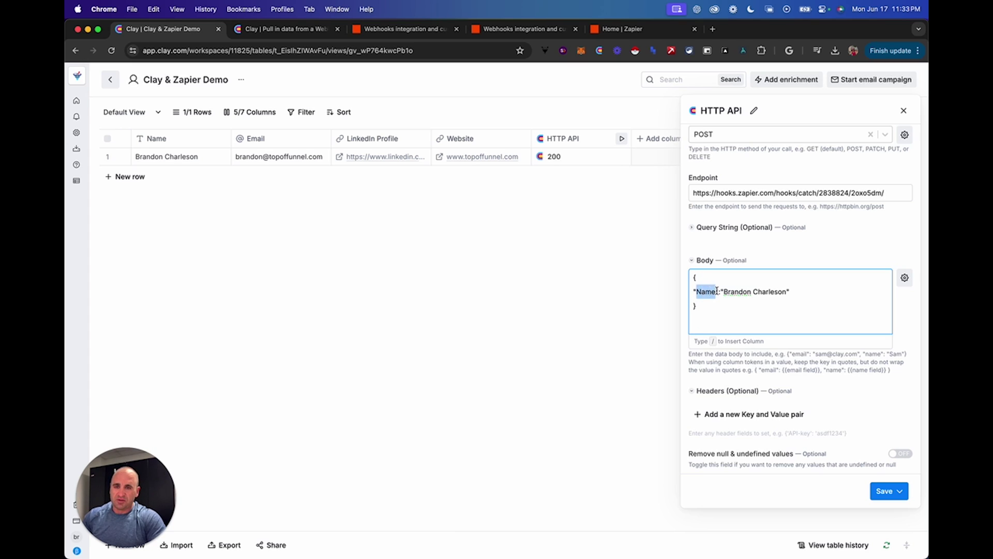
left_click_drag(810, 291, 722, 294)
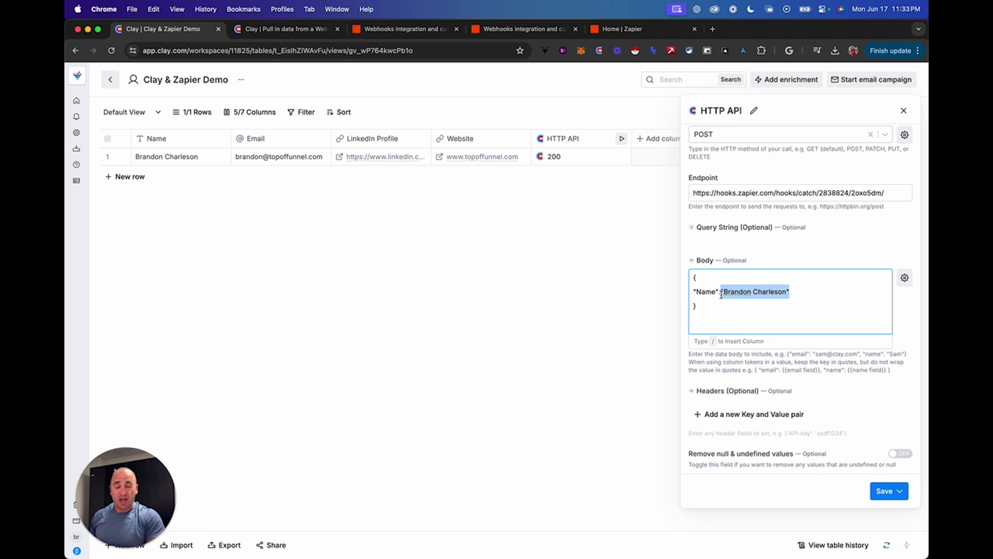
left_click_drag(800, 294, 721, 293)
key("BackSpace")
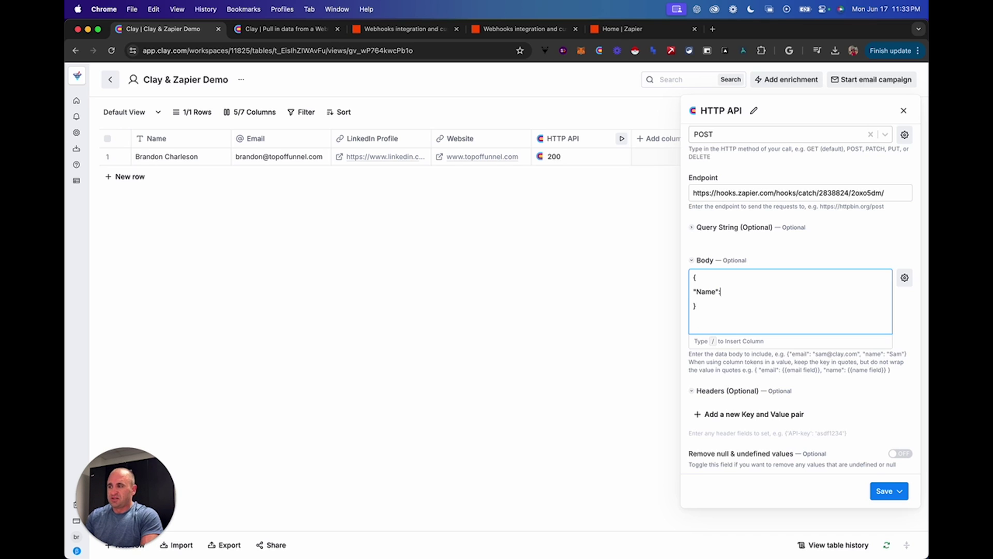
type("/")
left_click(748, 310)
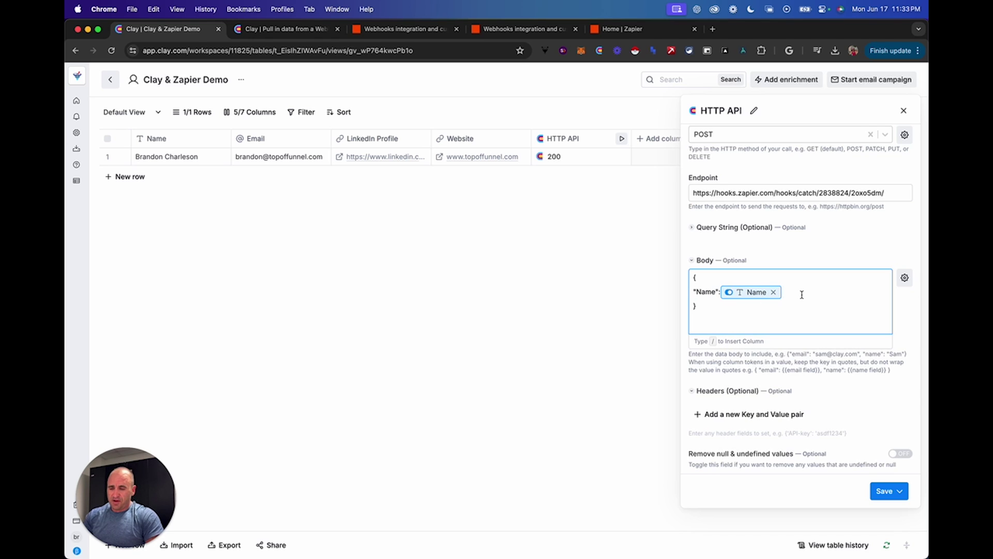
left_click(702, 296)
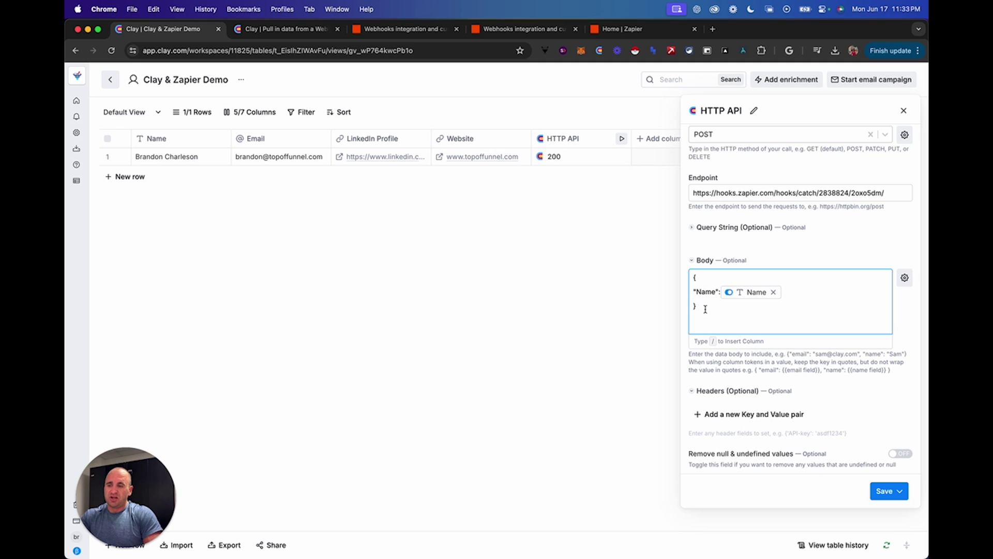
left_click(796, 292)
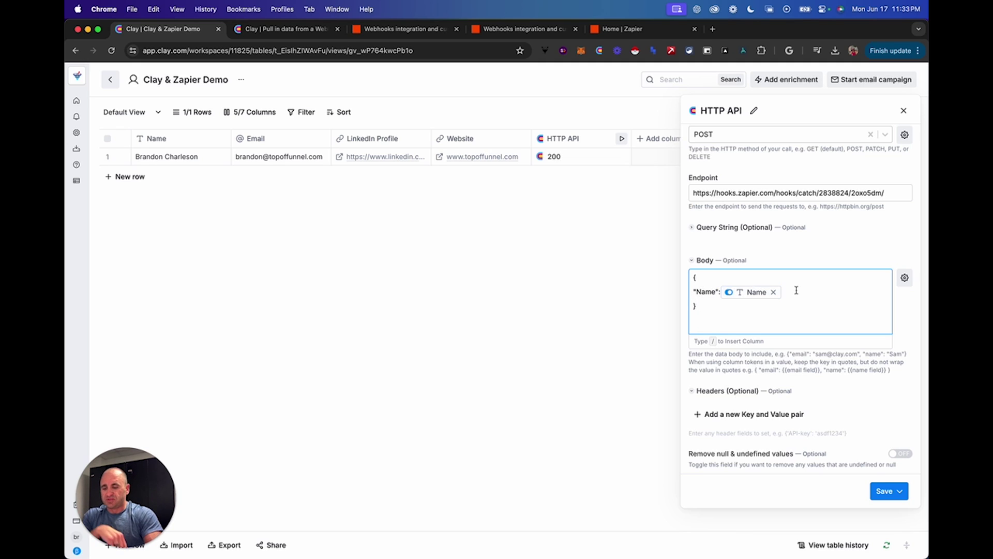
Add an "Email" key to the body mapped to the Email column token.
type(",")
key("Return")
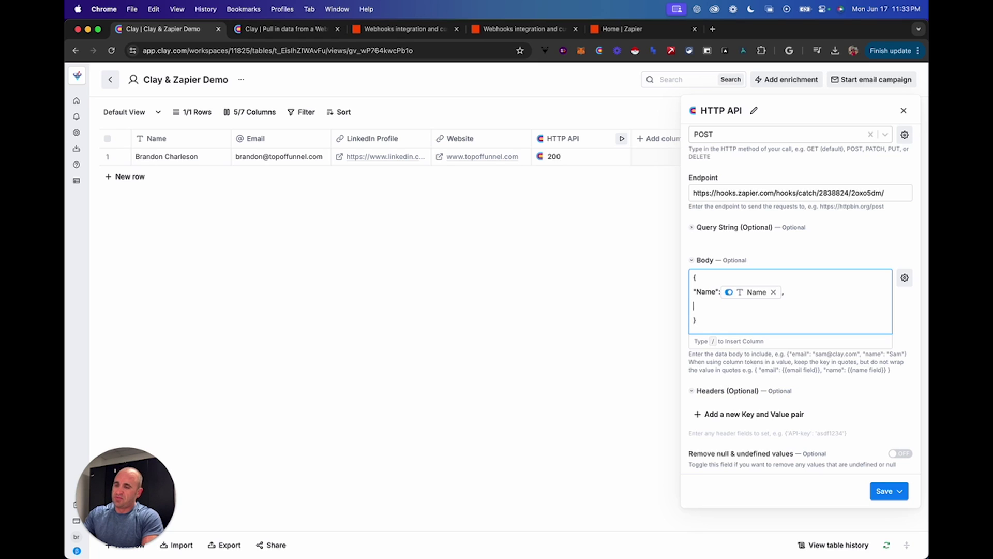
type("\"Email\"")
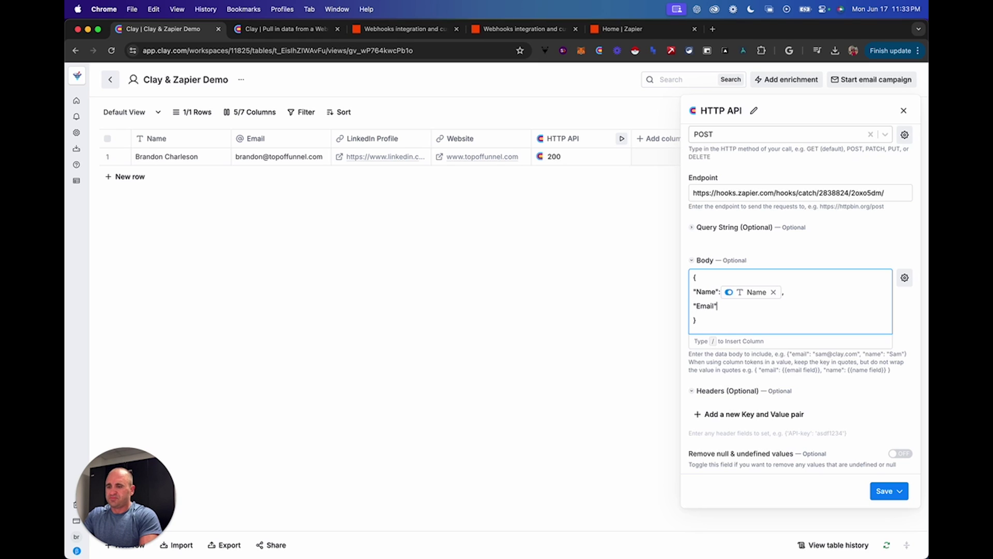
type(":/")
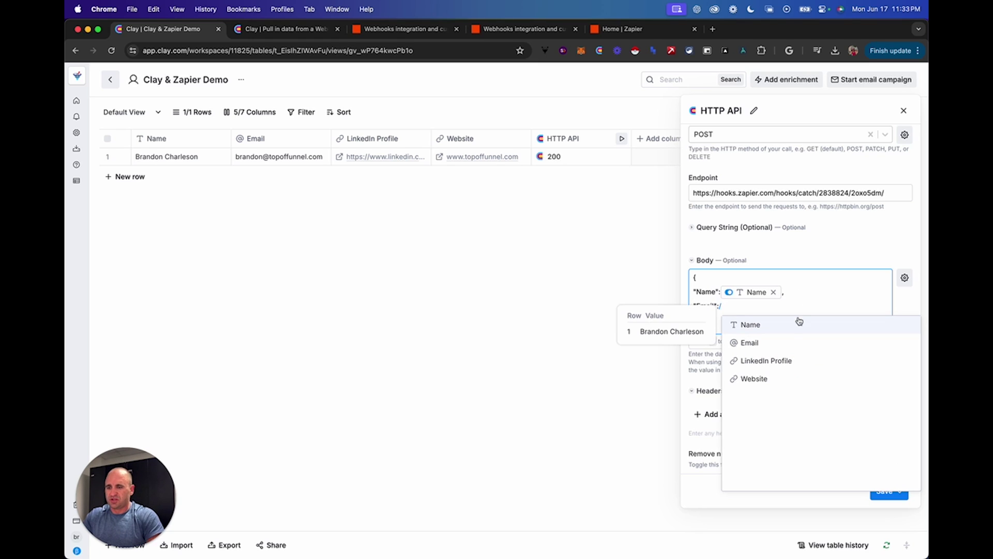
left_click(782, 341)
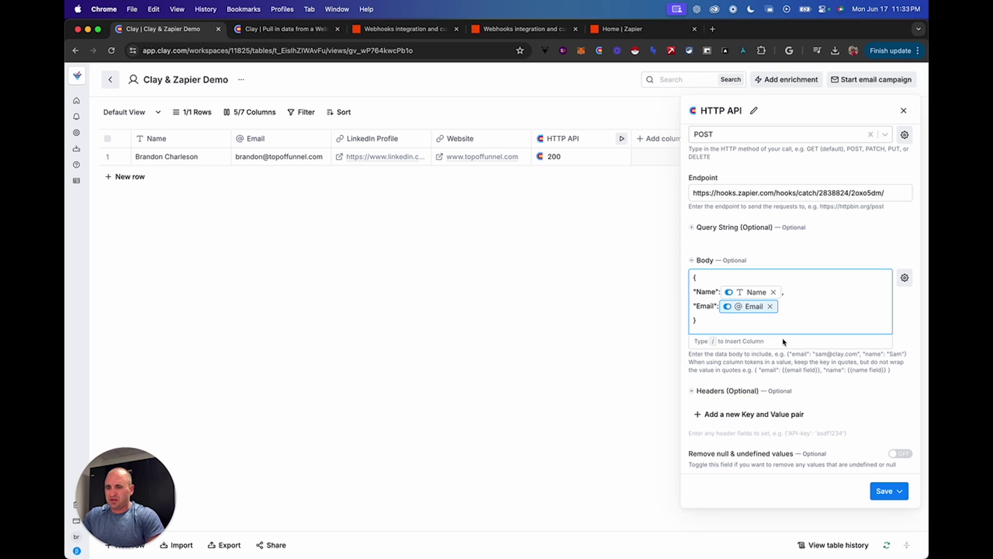
left_click(794, 310)
Add "LinkedIn" and "Website" keys mapped to the LinkedIn Profile and Website column tokens.
type(",")
key("Return")
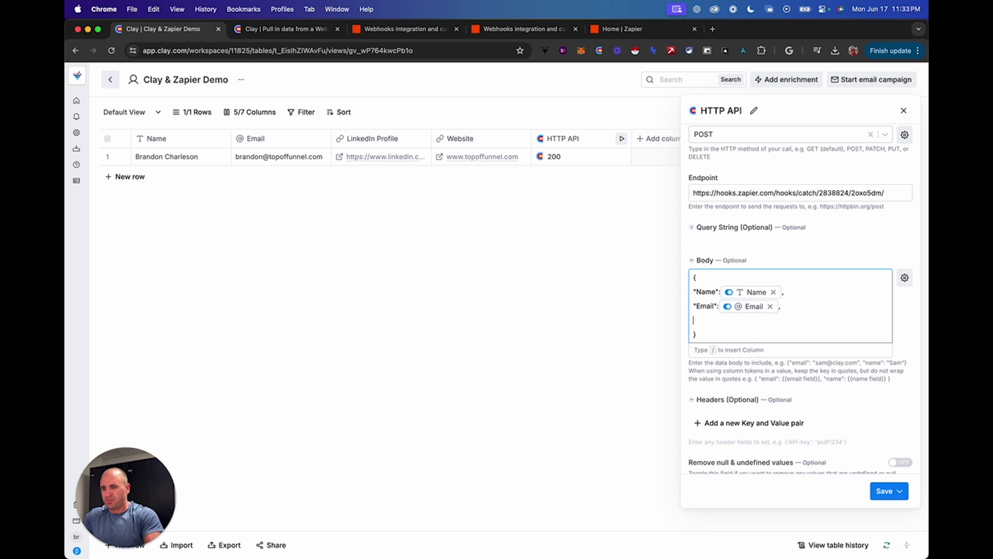
type("\"LinkedIn\":")
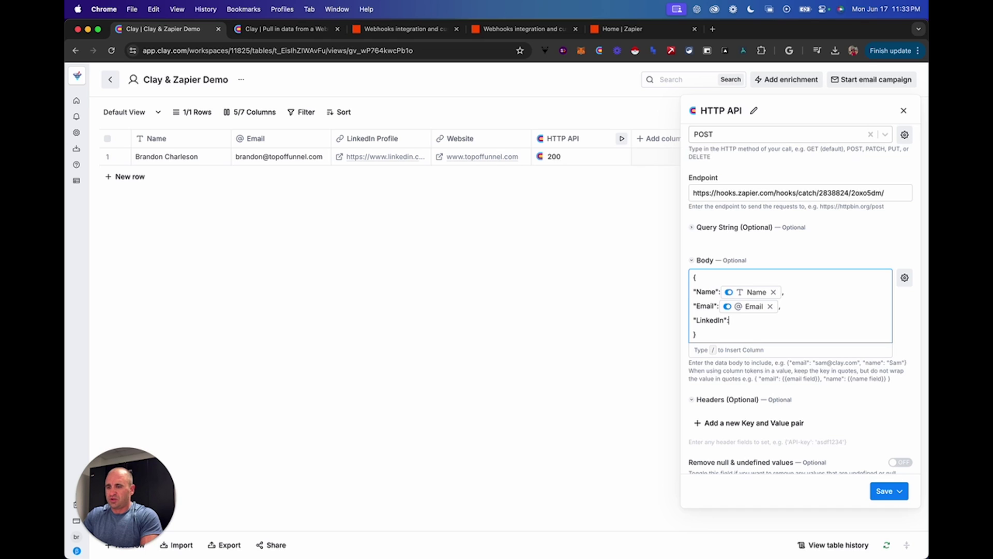
type("/")
left_click(783, 372)
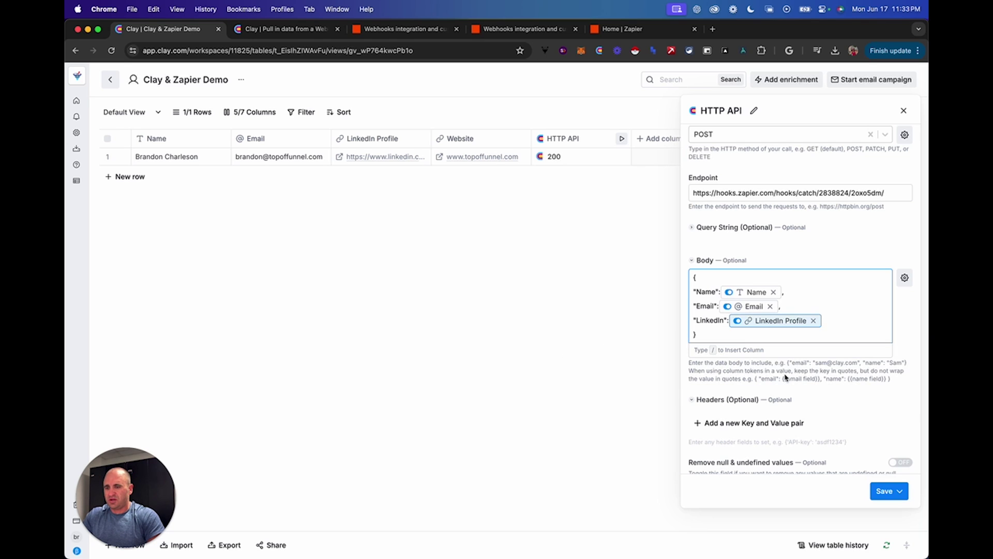
left_click(833, 320)
type(",")
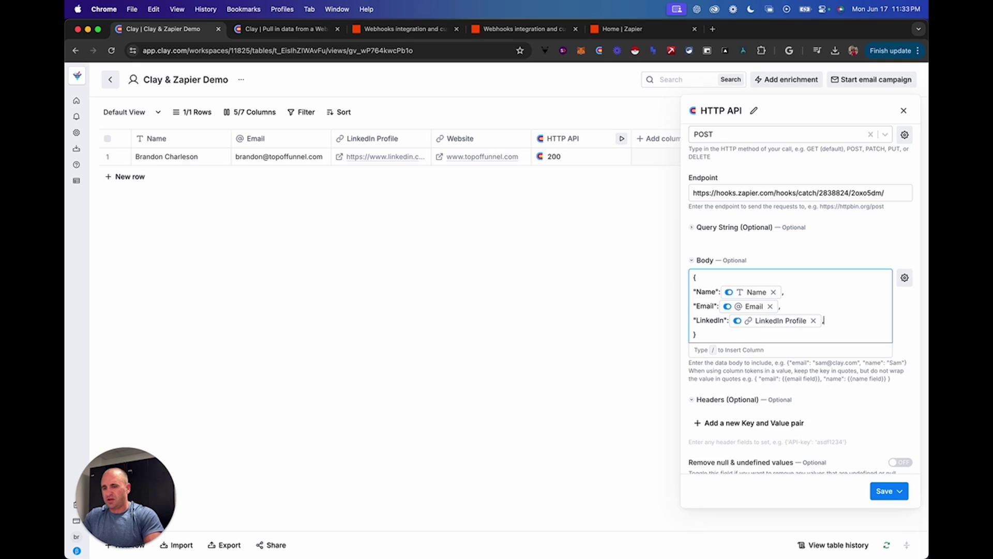
key("Return")
type("\"")
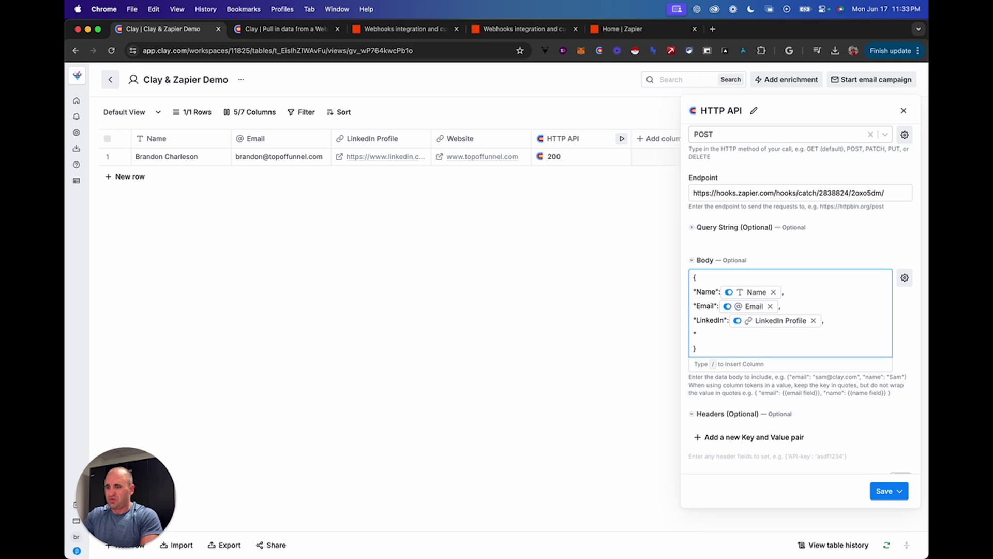
type("Website\":")
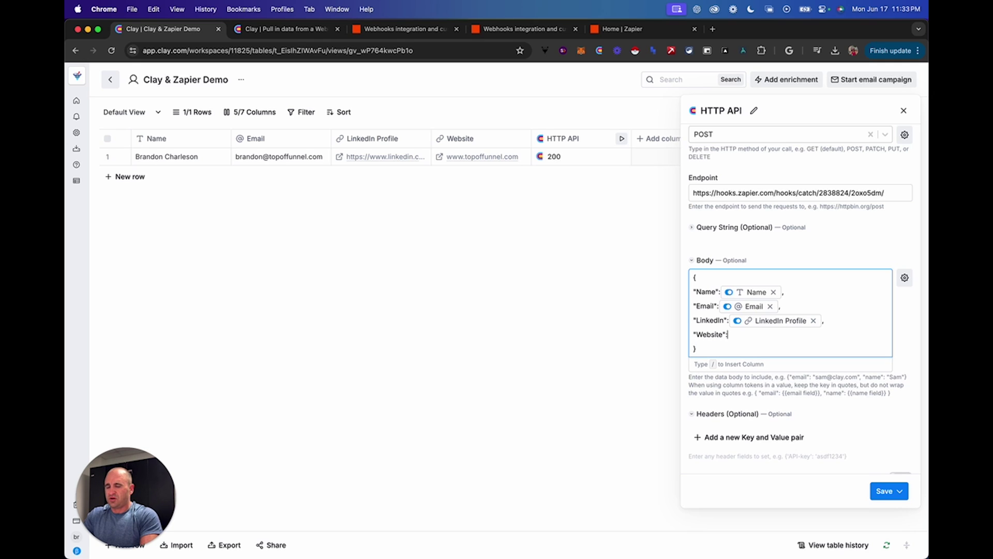
type("/")
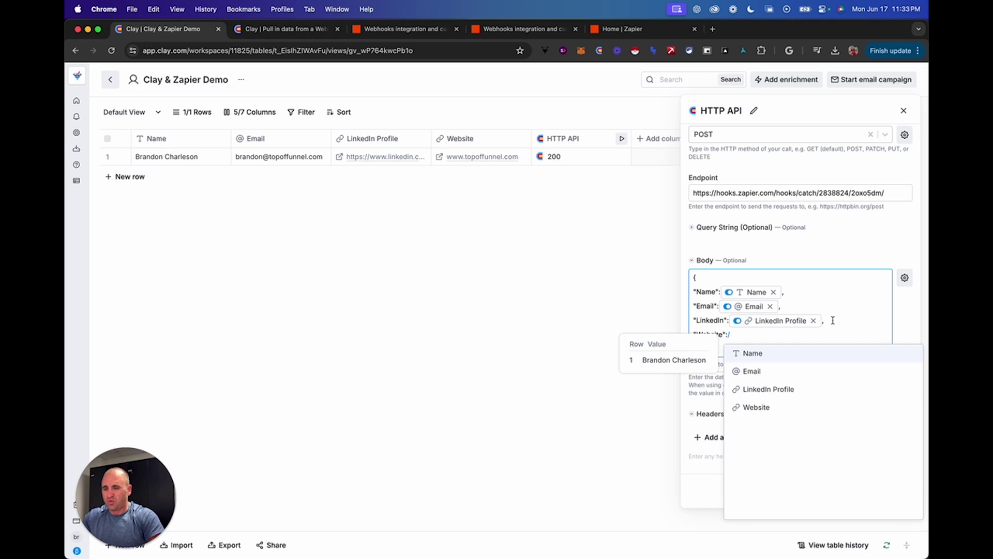
left_click(801, 407)
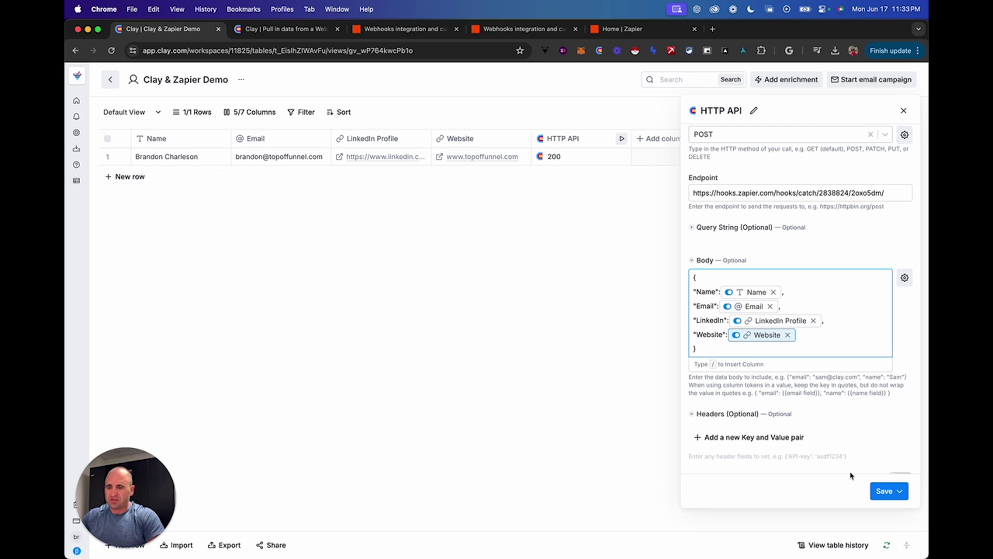
Copy the Zapier Catch Hook webhook URL and return to the Clay & Zapier Demo table.
left_click(522, 29)
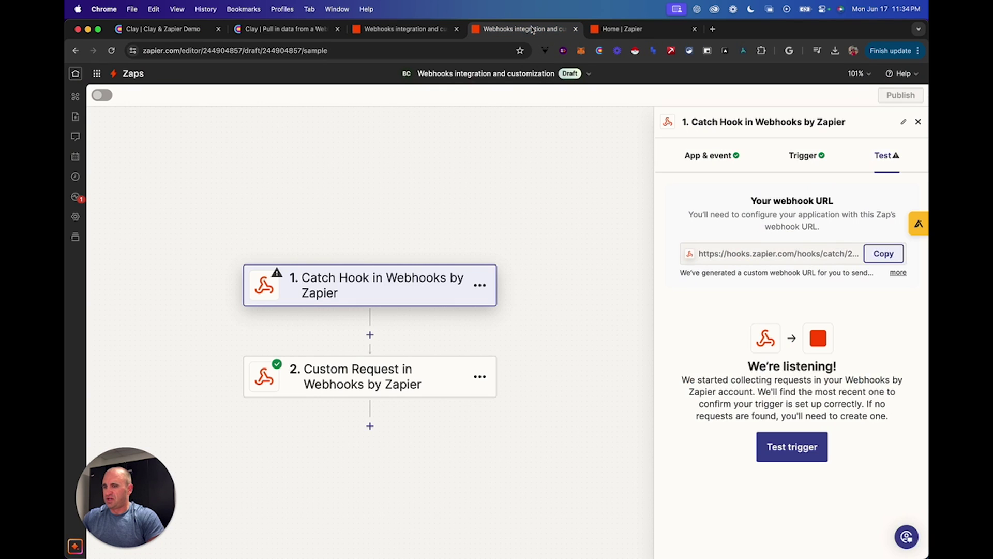
left_click(884, 253)
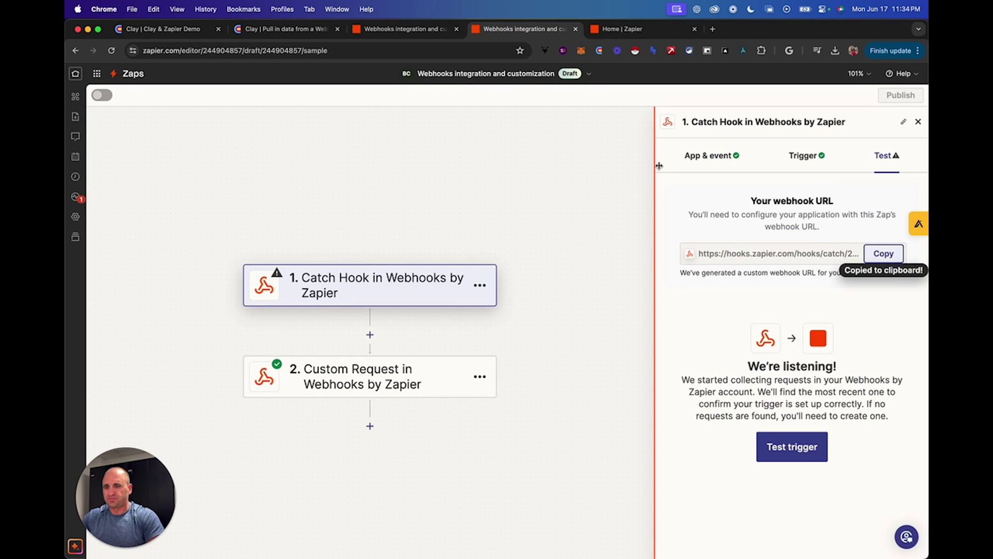
left_click(265, 30)
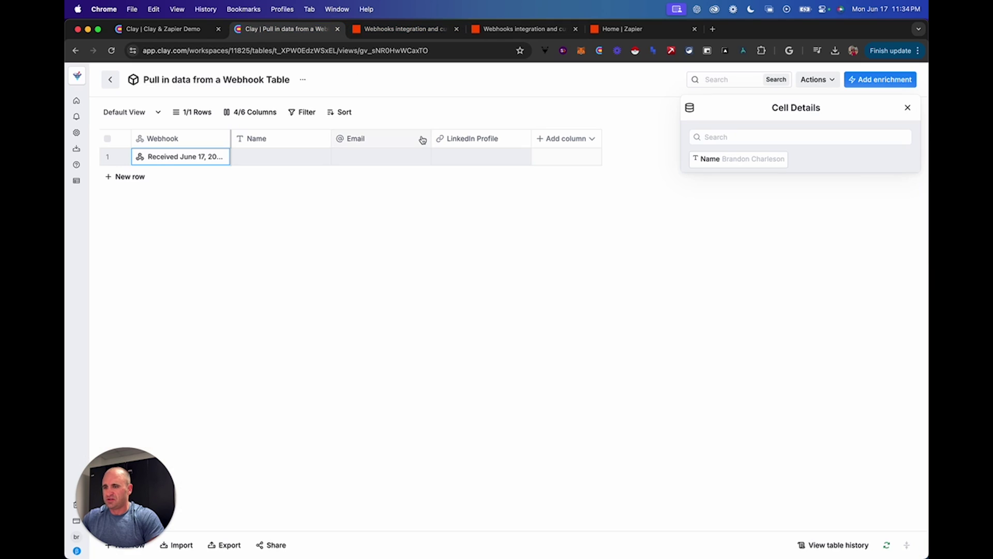
left_click(144, 29)
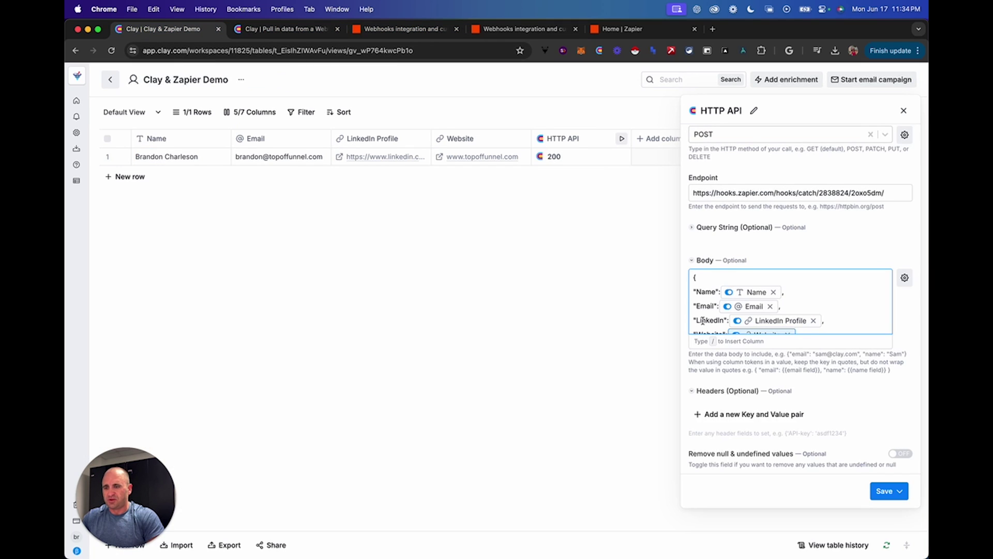
Replace the HTTP API endpoint with the pasted Zapier webhook URL and save without running.
scroll(810, 281, "down", 2)
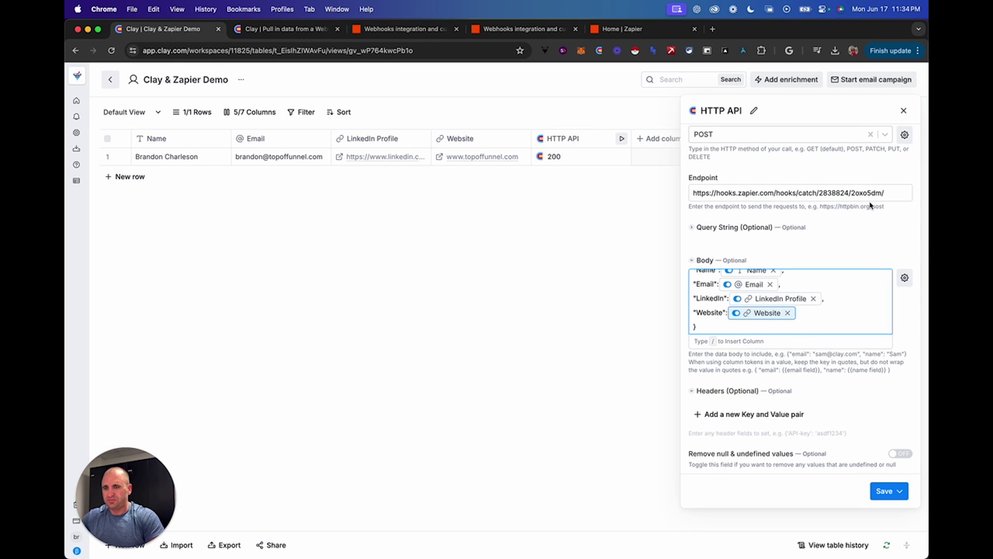
left_click(892, 196)
key("super+a")
key("BackSpace")
key("super+v")
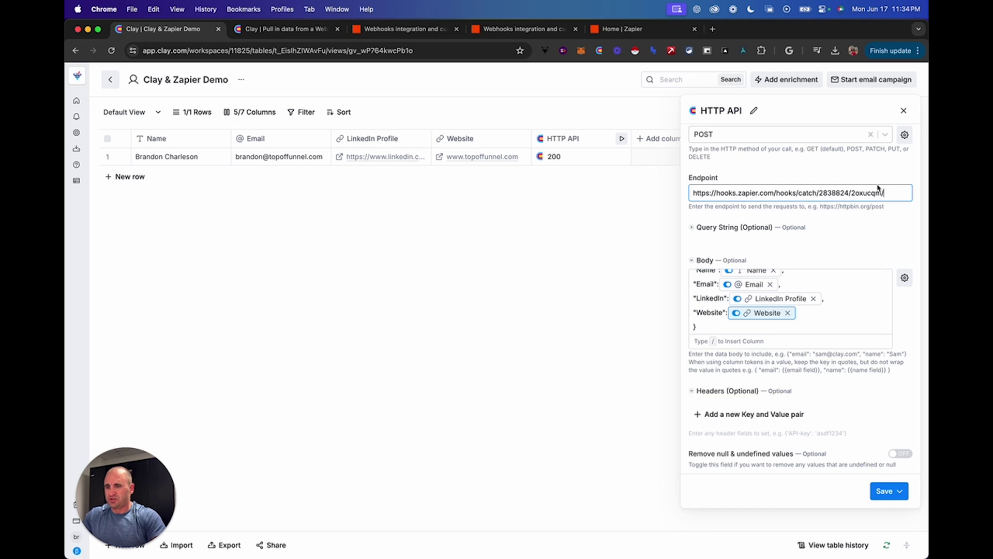
scroll(869, 171, "up", 3)
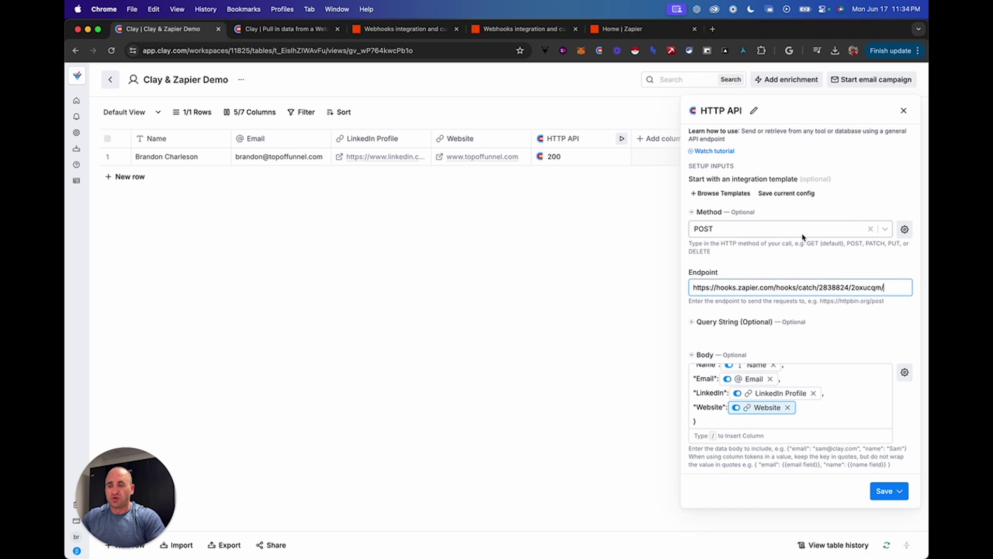
scroll(802, 237, "down", 5)
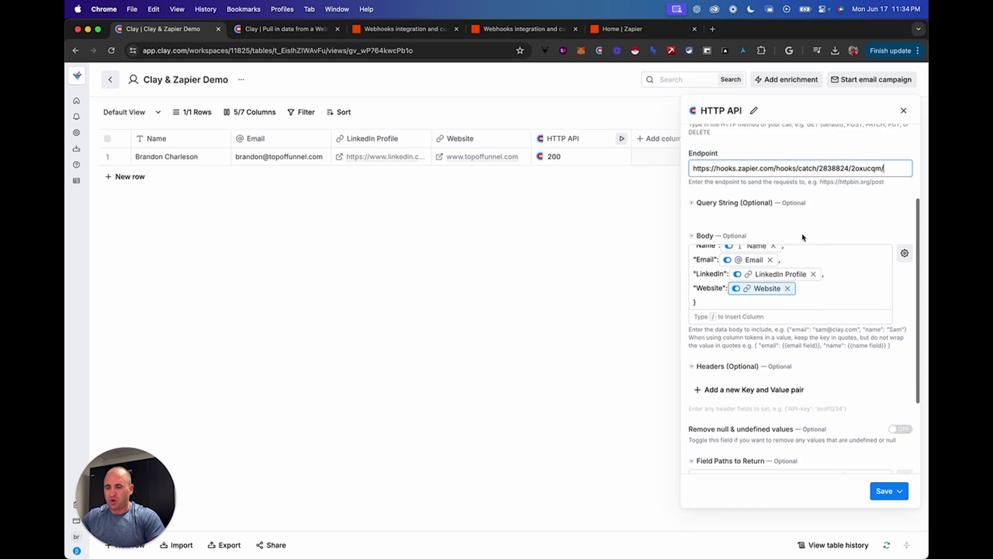
scroll(843, 437, "down", 2)
left_click(886, 492)
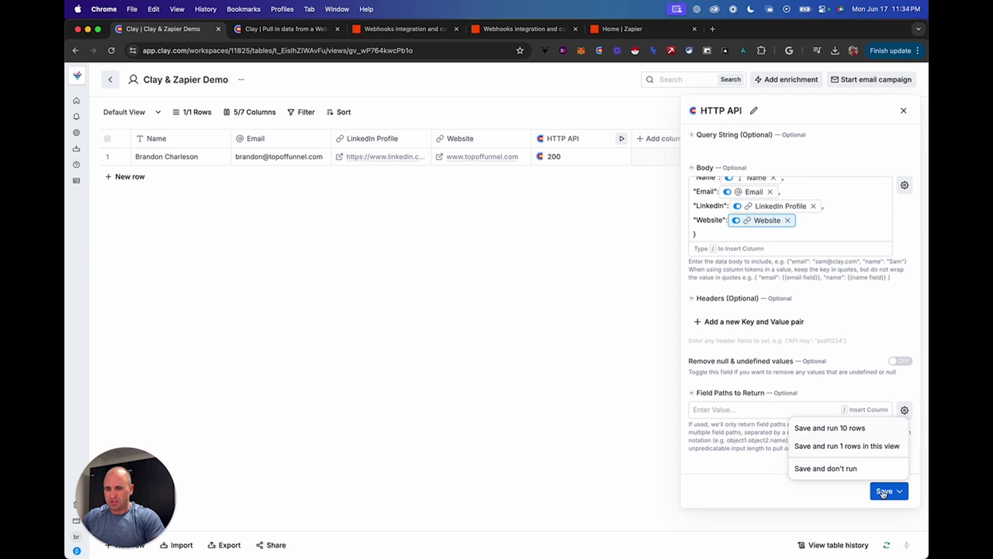
left_click(860, 472)
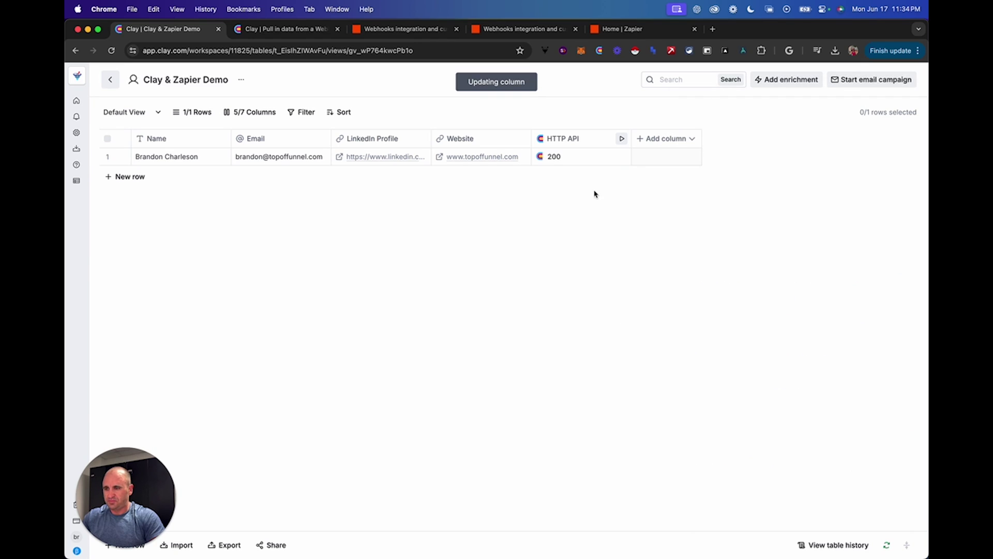
Rerun the HTTP API request for the row and confirm the 200 success response.
left_click(622, 158)
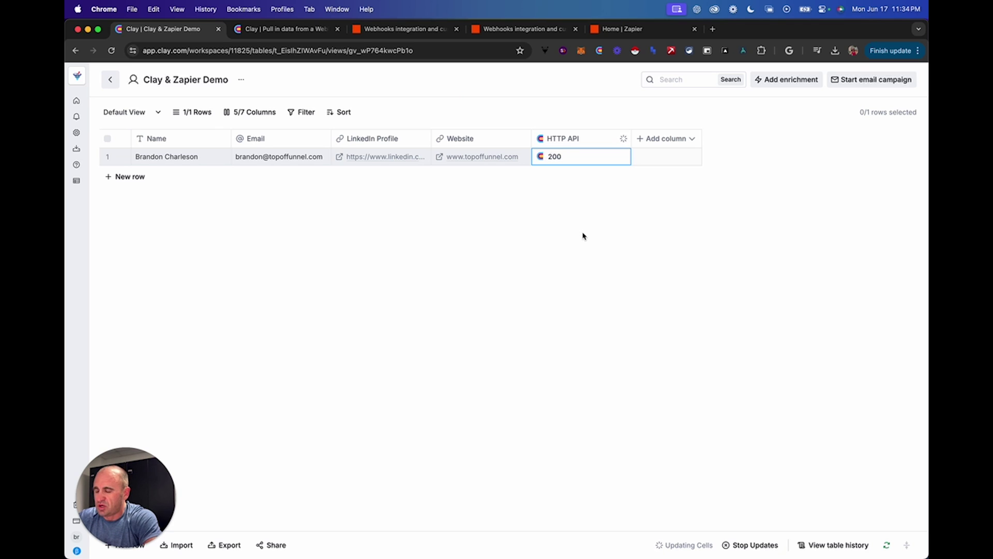
left_click(565, 160)
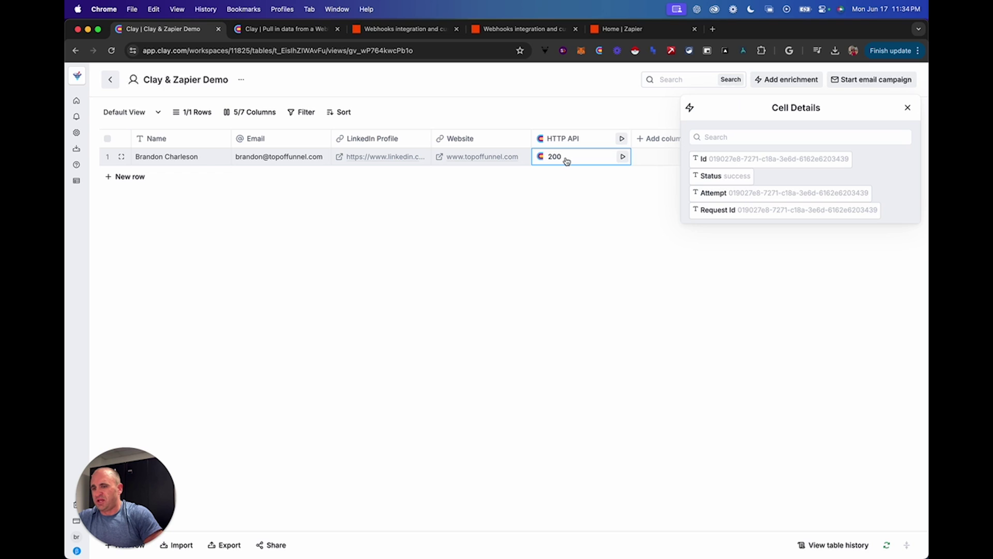
left_click(908, 108)
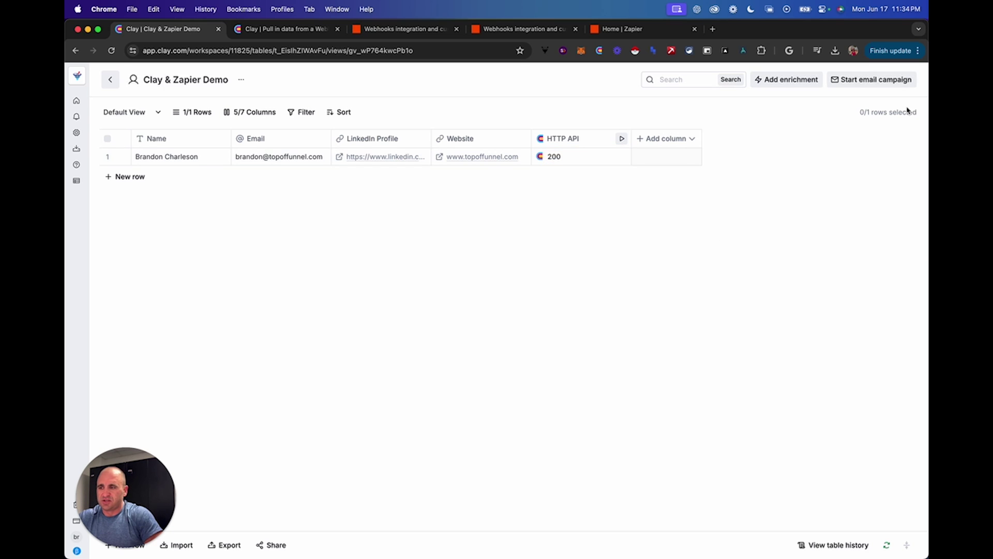
Test the Catch Hook trigger and review the received Name, Email, LinkedIn and Website values.
left_click(549, 28)
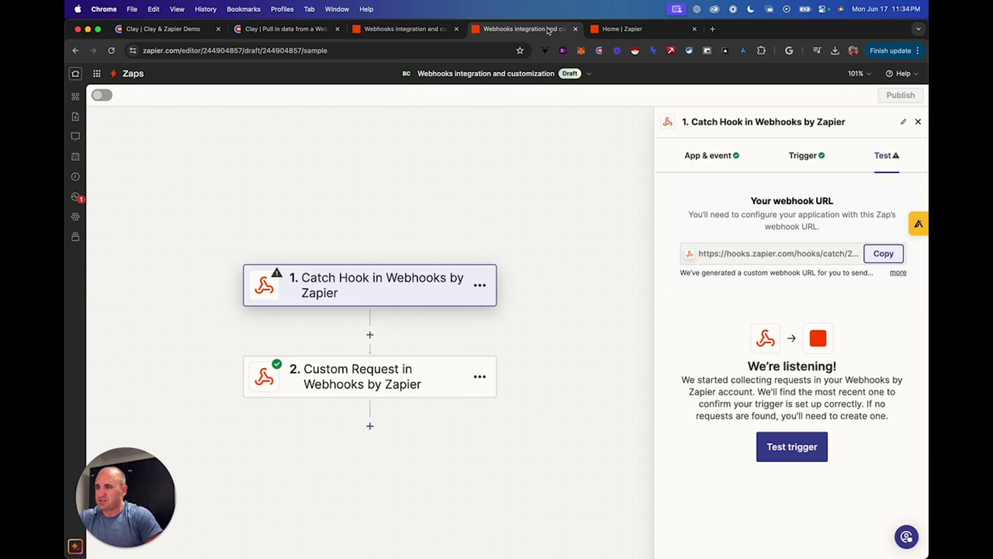
left_click(790, 450)
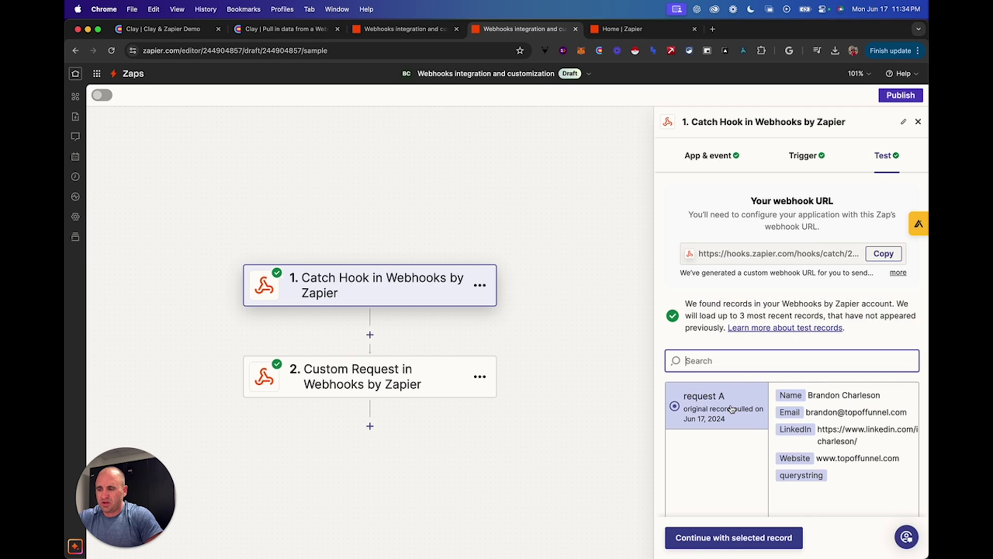
scroll(766, 312, "down", 3)
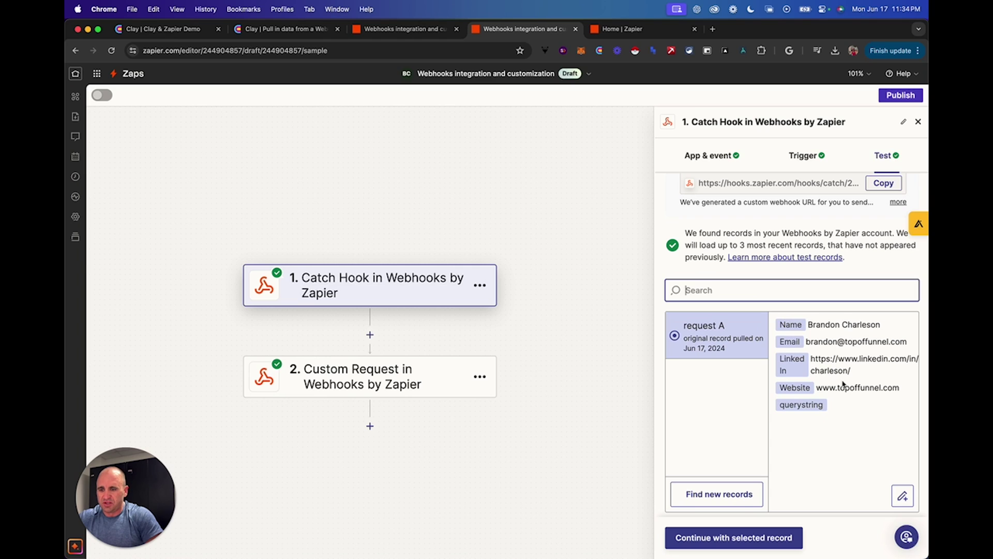
triple_click(892, 389)
left_click(832, 357)
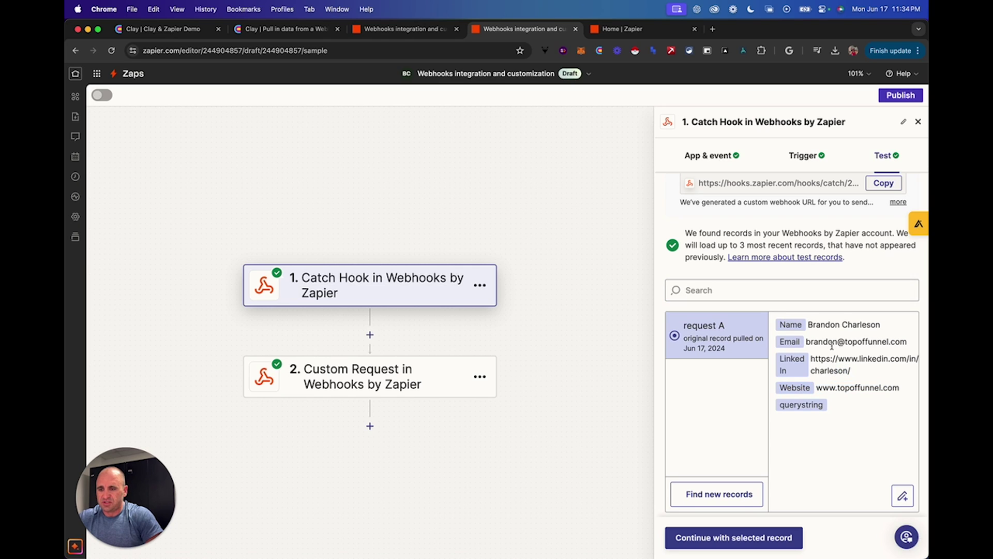
triple_click(820, 325)
left_click(831, 320)
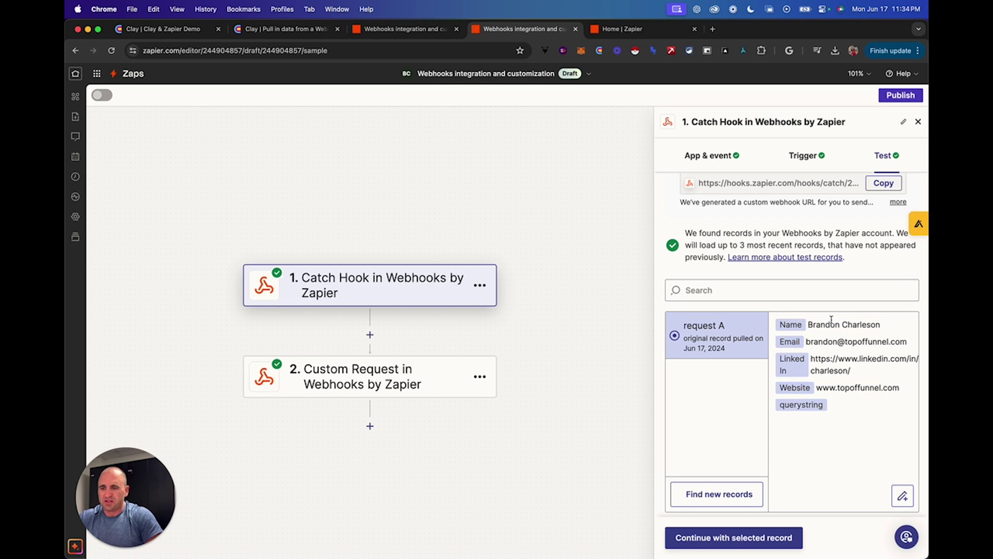
scroll(782, 318, "up", 3)
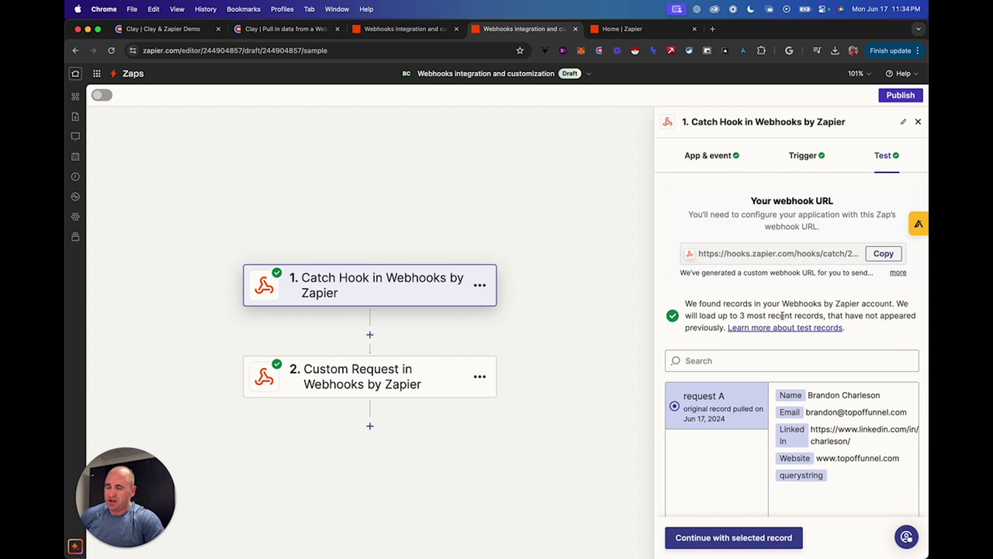
scroll(783, 316, "down", 3)
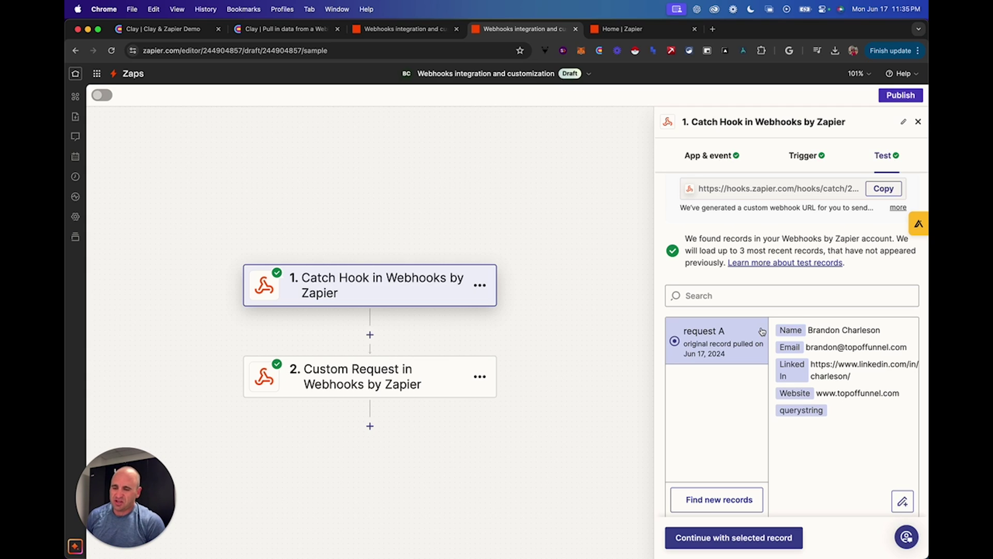
left_click_drag(817, 329, 880, 381)
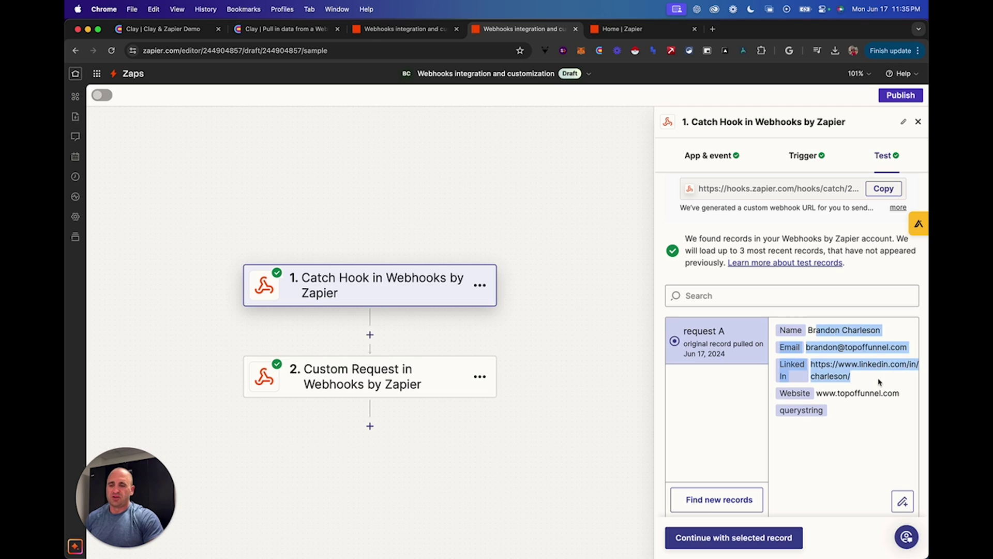
left_click(881, 397)
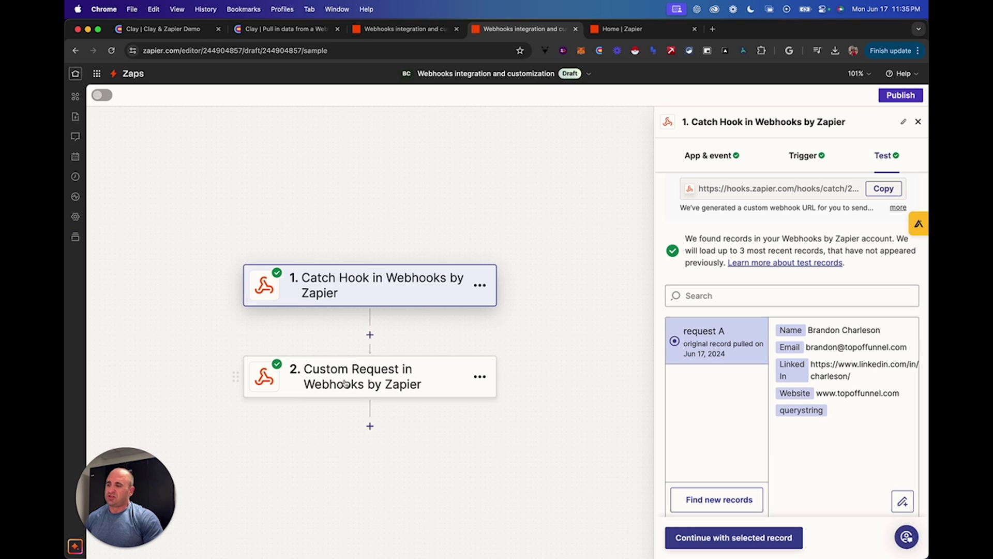
Open the Custom Request step's action setup in Zapier.
left_click(377, 377)
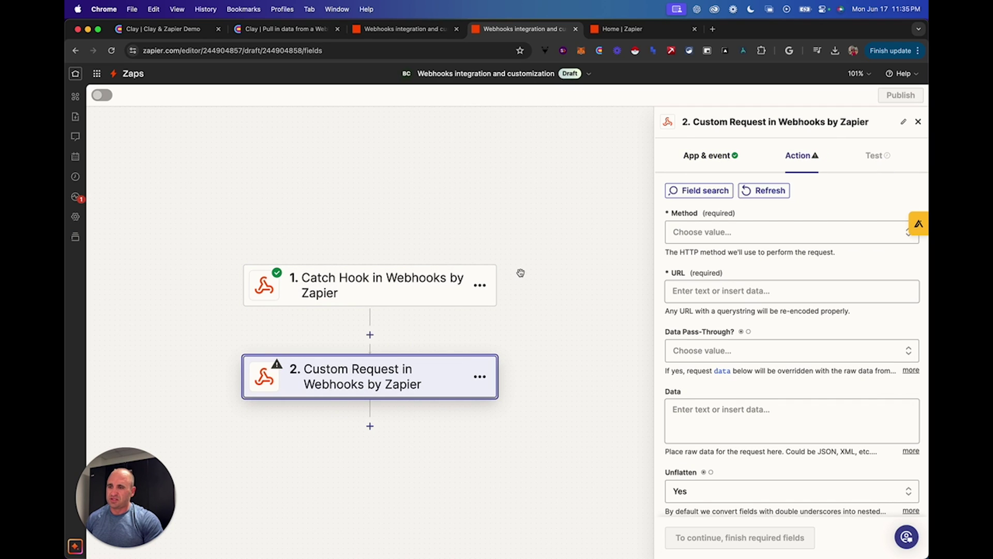
scroll(734, 311, "down", 5)
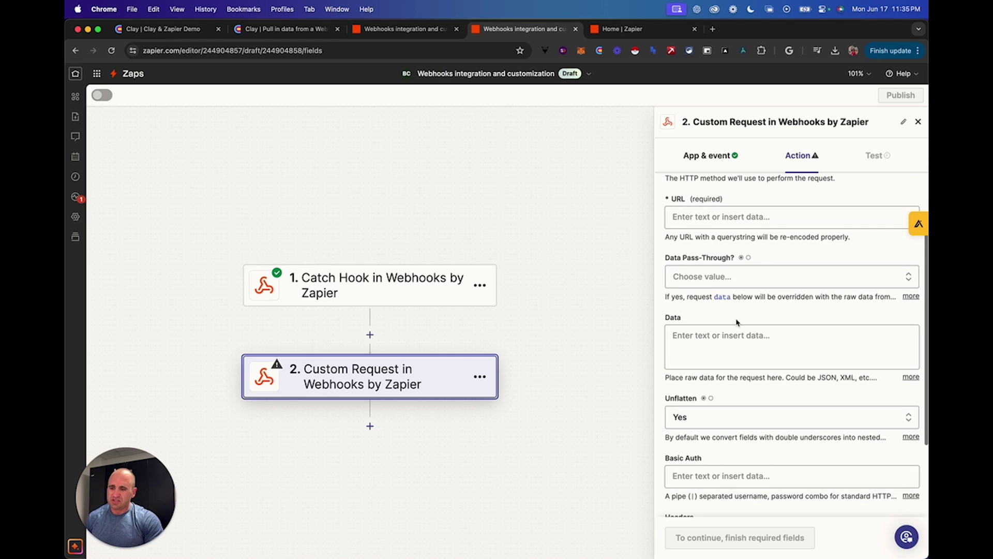
scroll(734, 310, "up", 5)
Edit the HTTP API column to review its POST endpoint and four-field JSON body.
left_click(189, 30)
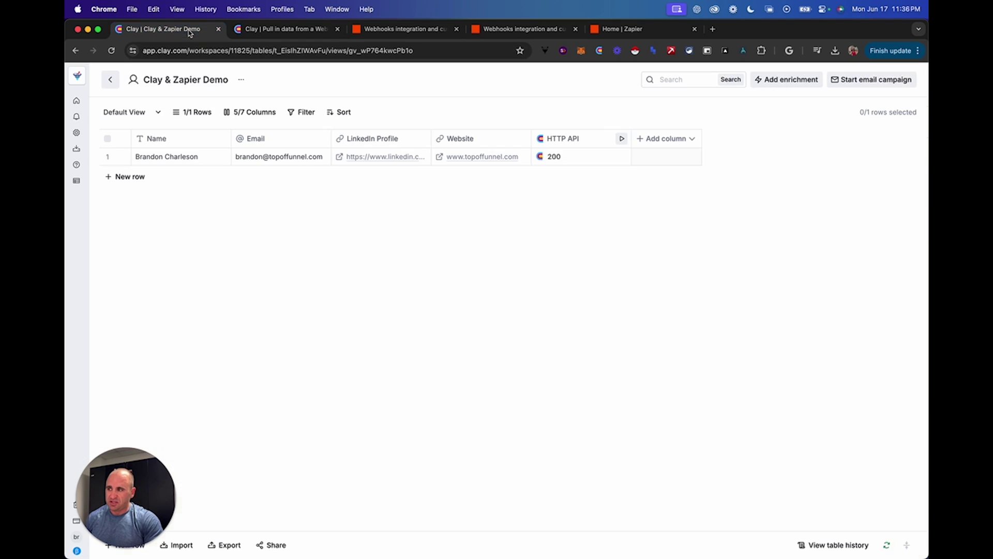
left_click(572, 140)
left_click(567, 178)
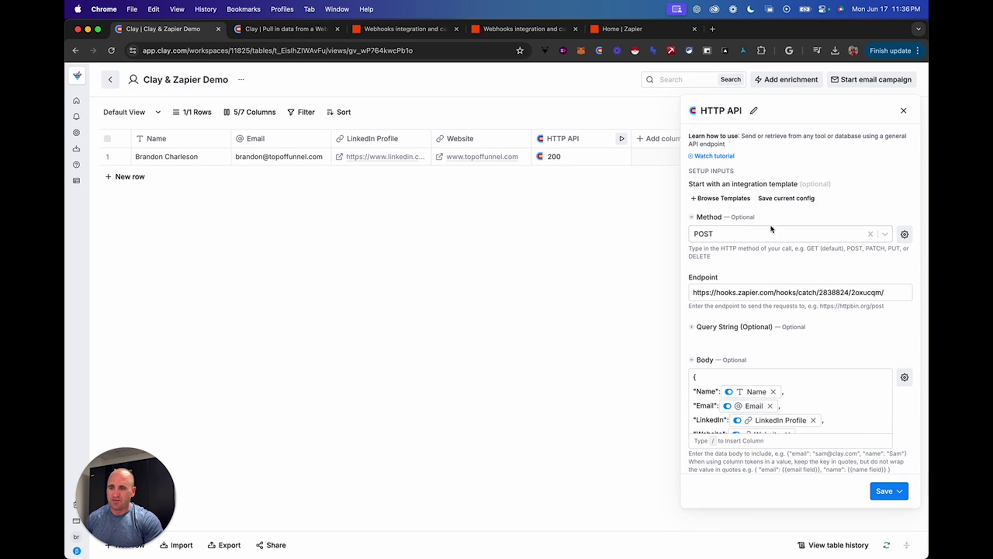
scroll(776, 259, "down", 5)
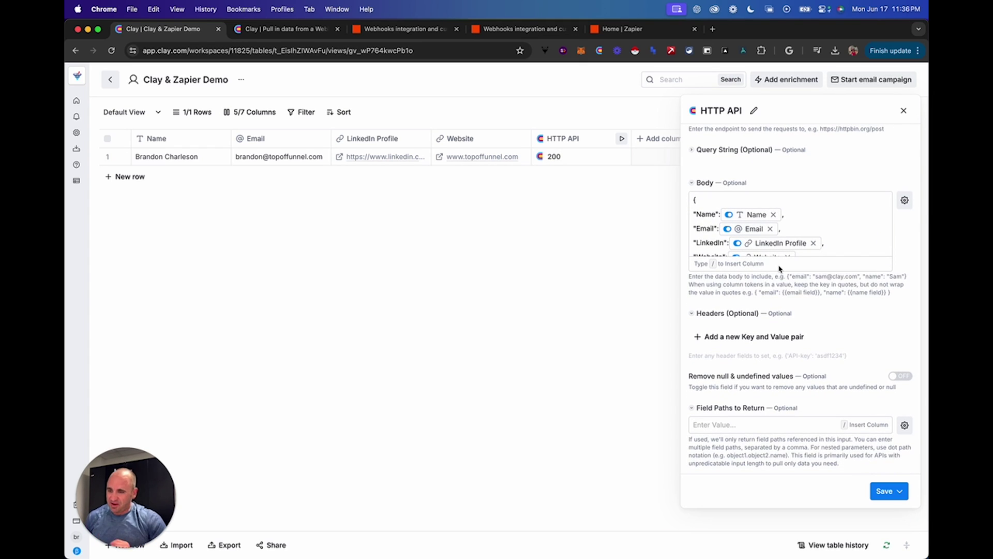
scroll(779, 269, "up", 5)
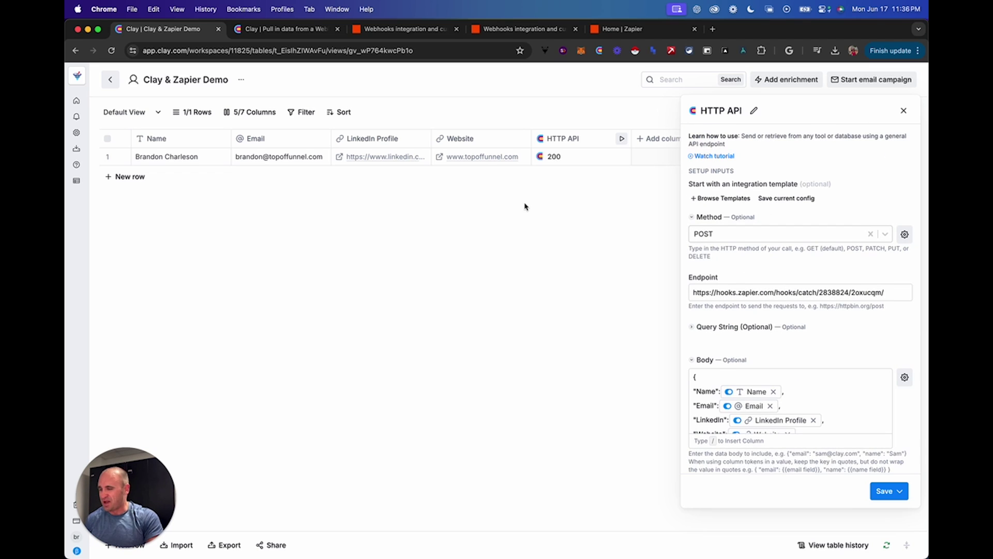
Open the published zap's Custom Request step, then view the Clay webhook table's received row.
left_click(510, 32)
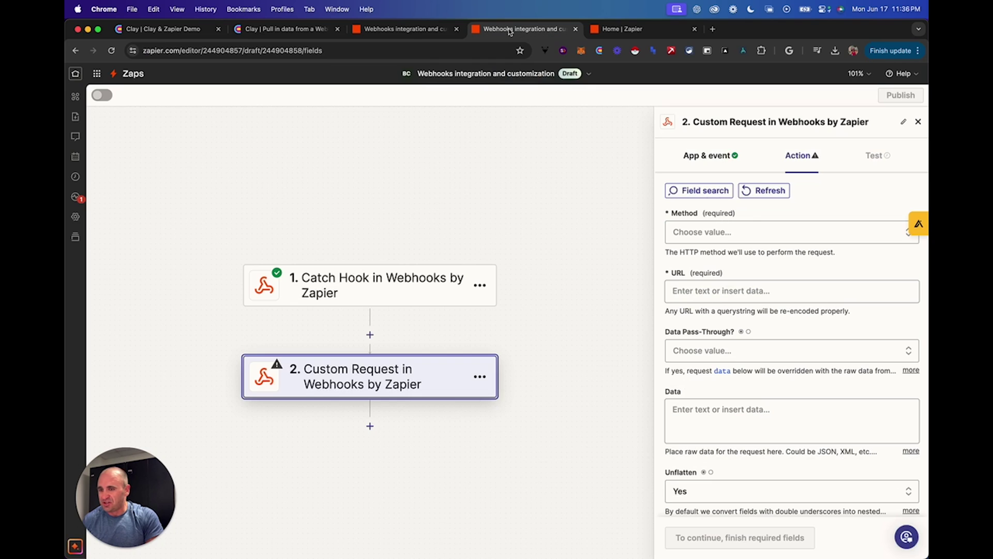
left_click(381, 31)
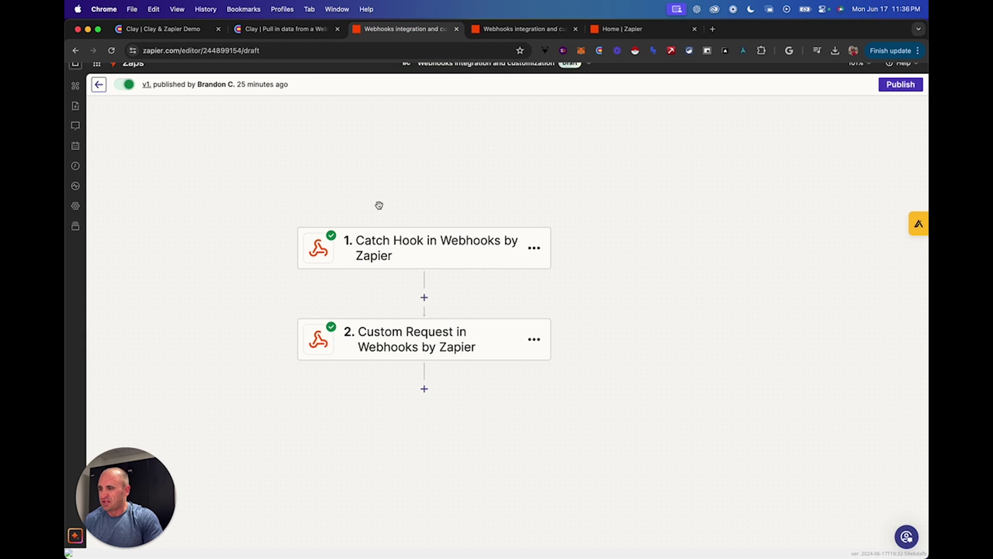
left_click(396, 334)
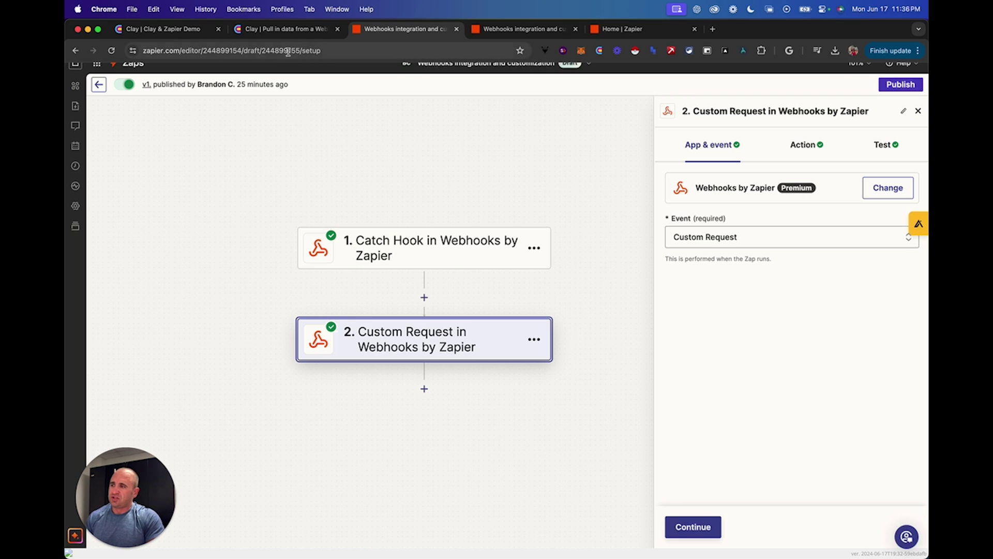
left_click(282, 29)
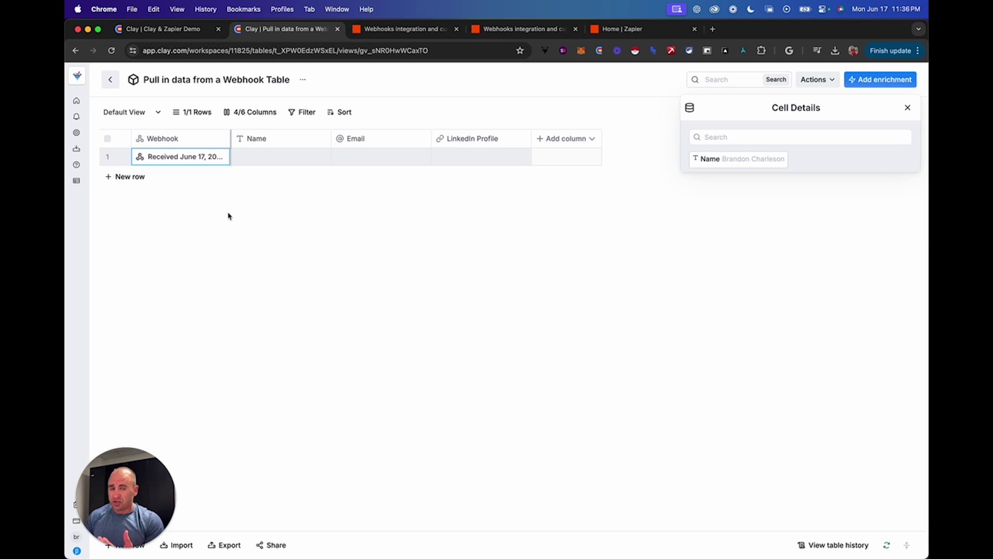
Duplicate the Clay webhook tab and go to the workspace home.
right_click(314, 29)
left_click(342, 104)
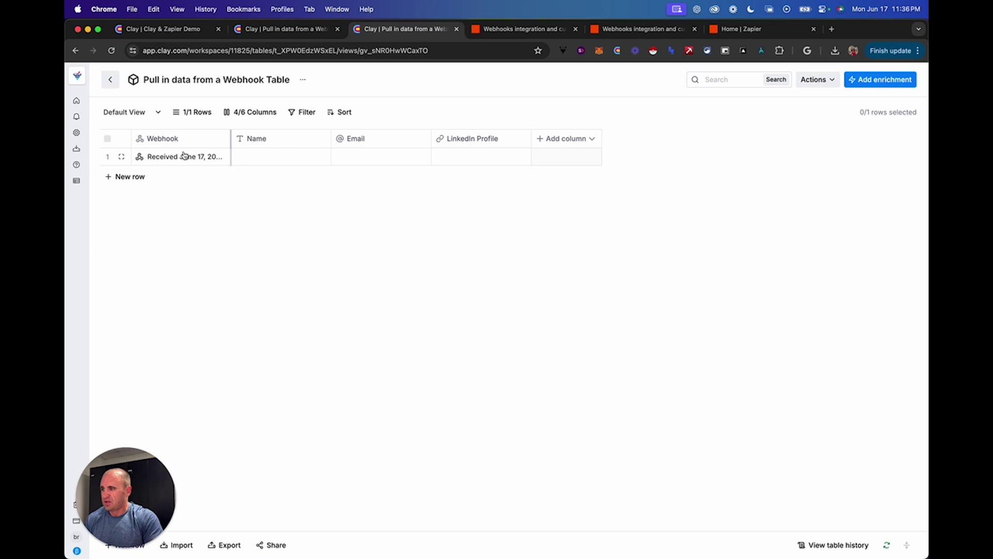
left_click(94, 101)
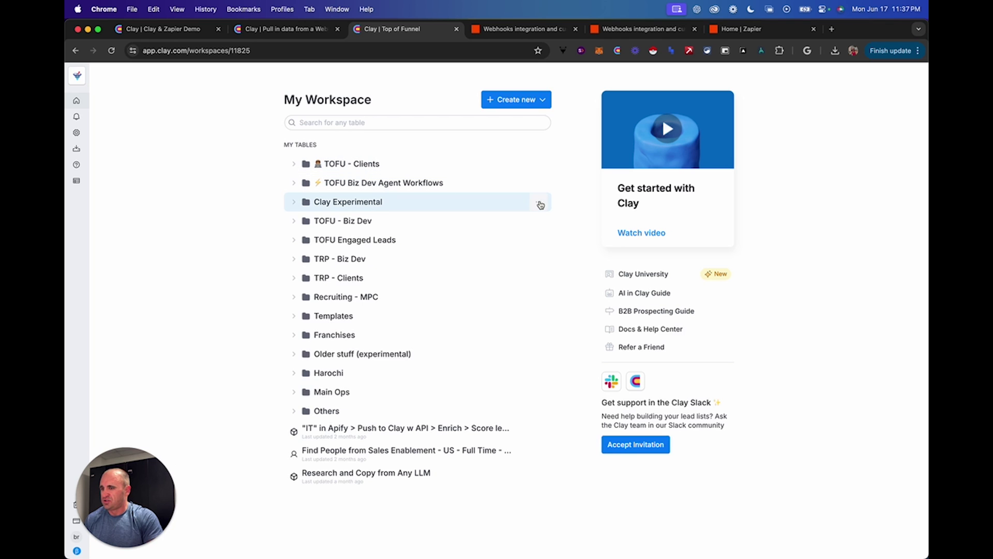
Create a new blank Import Data from Webhook table in the Clay Experimental folder.
left_click(540, 205)
mouse_move(549, 238)
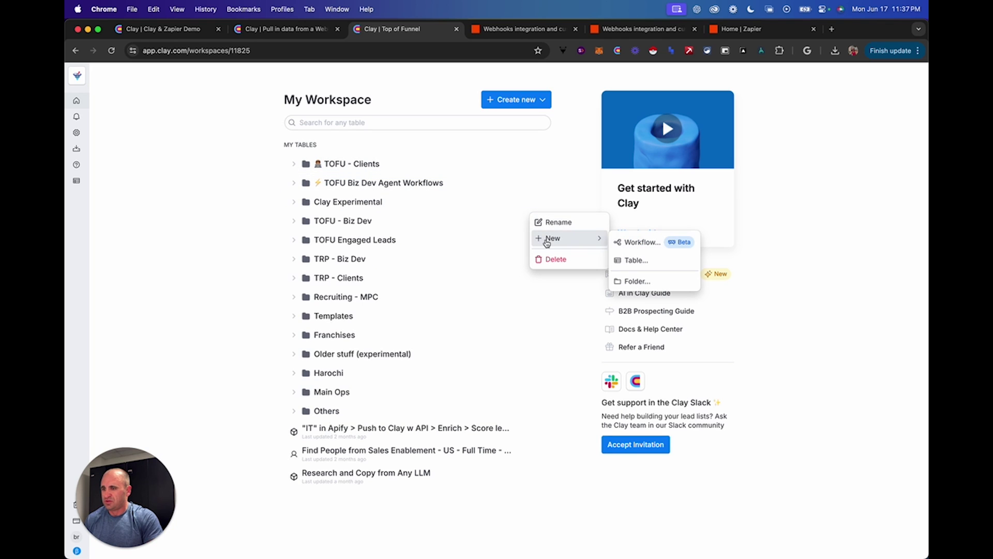
left_click(630, 261)
scroll(483, 334, "down", 5)
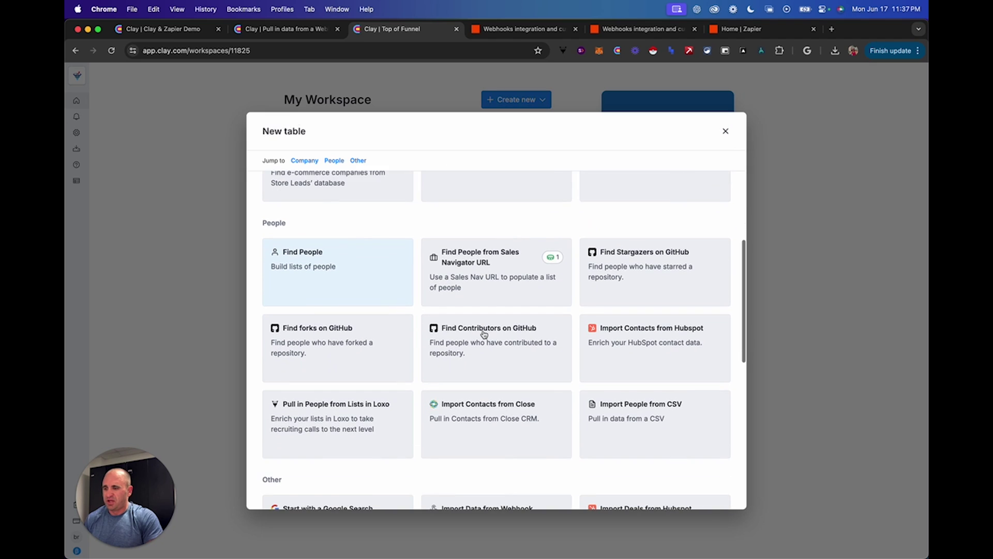
scroll(483, 333, "down", 3)
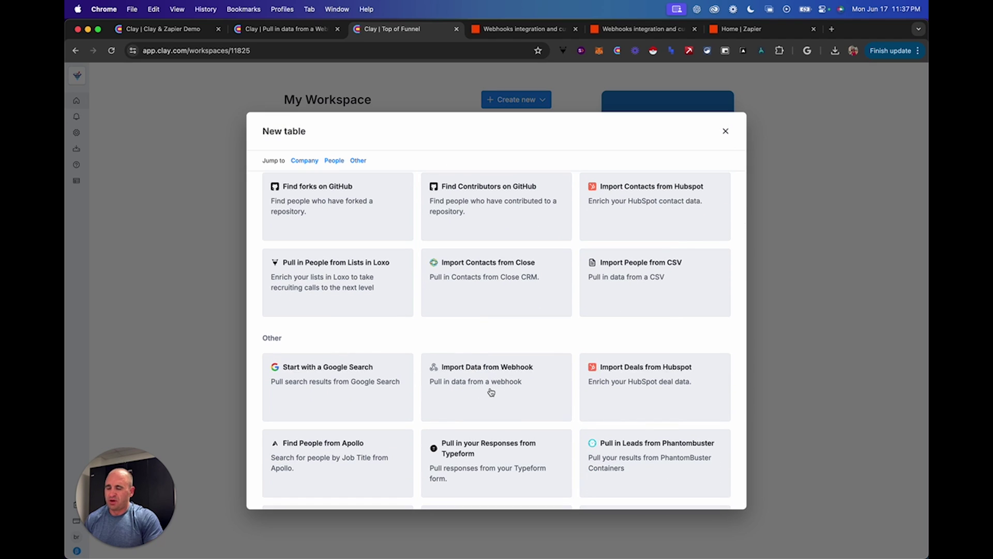
left_click(494, 392)
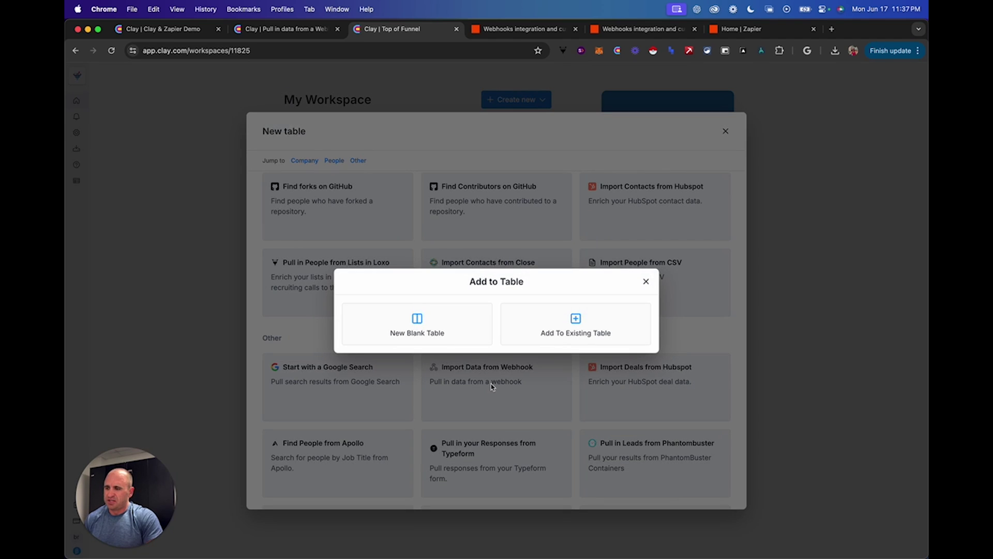
left_click(449, 326)
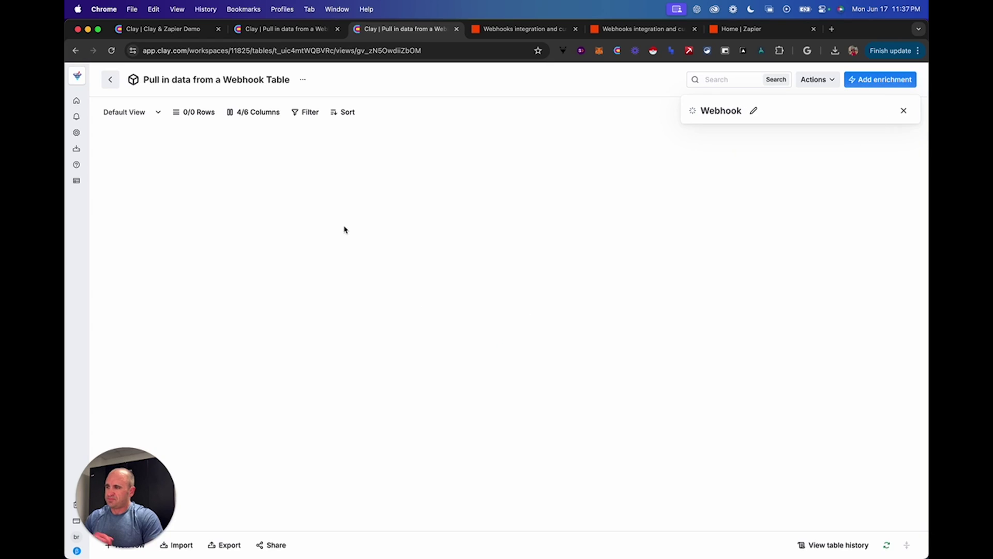
Rename the new table 'Zapier Webhook Demo' and copy its webhook URL.
triple_click(237, 76)
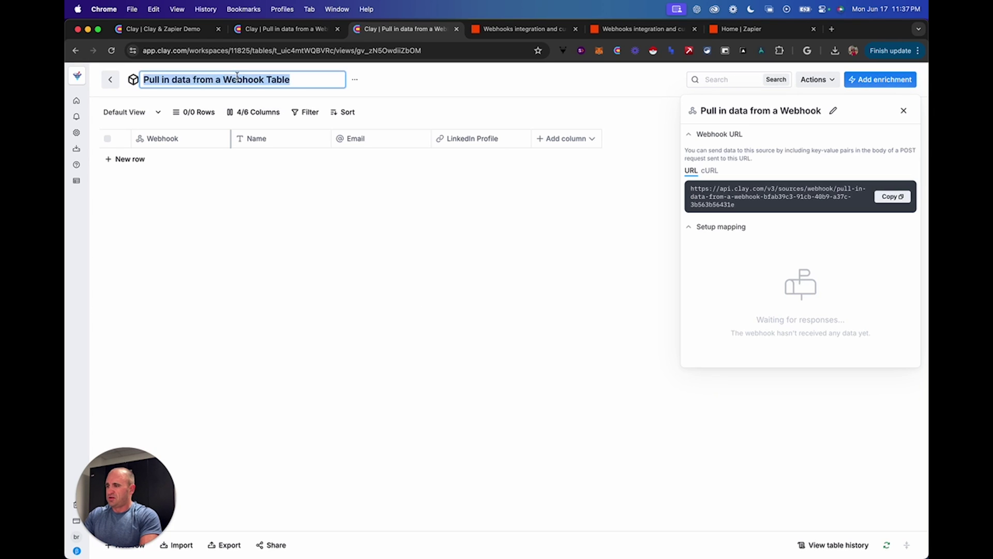
type("Zapier Webhook Demo")
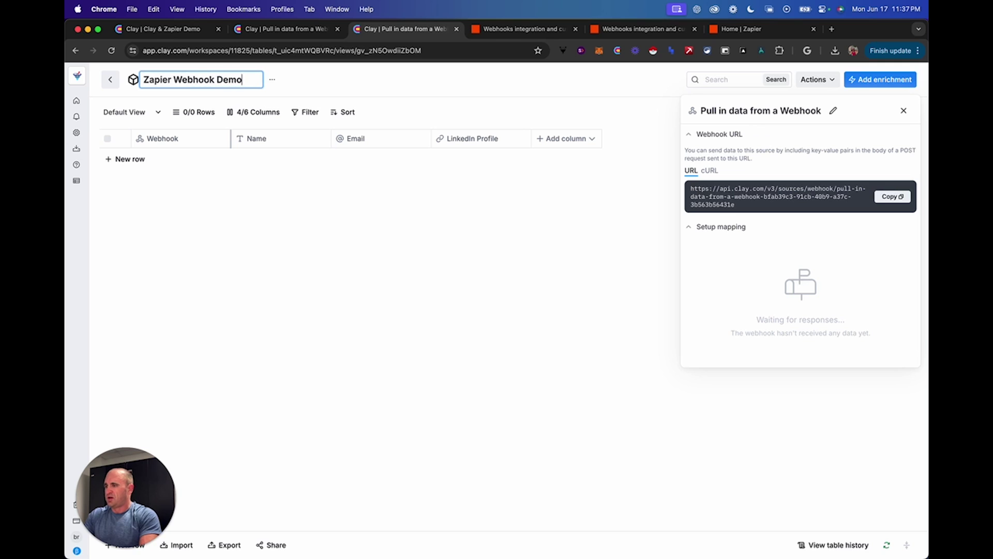
key("Return")
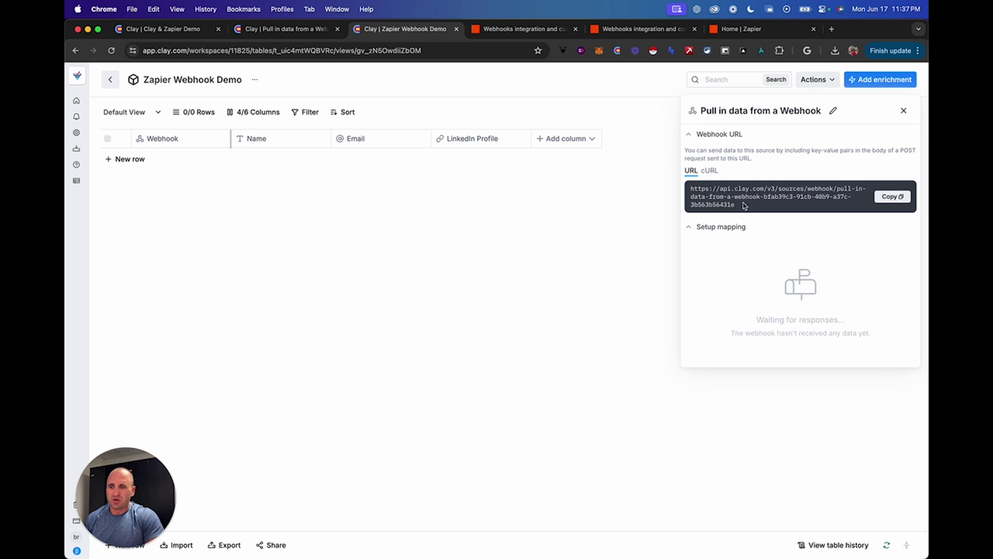
left_click(892, 197)
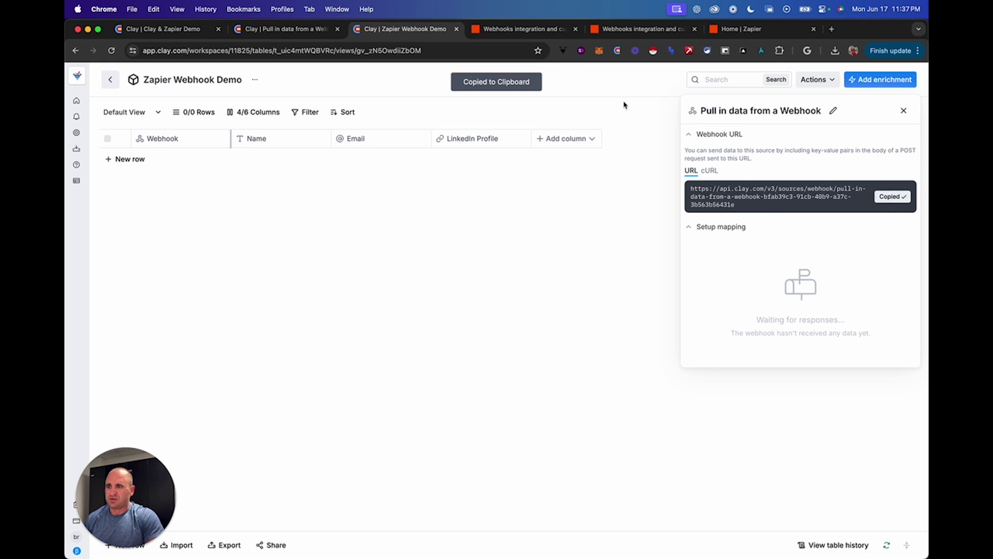
left_click(656, 34)
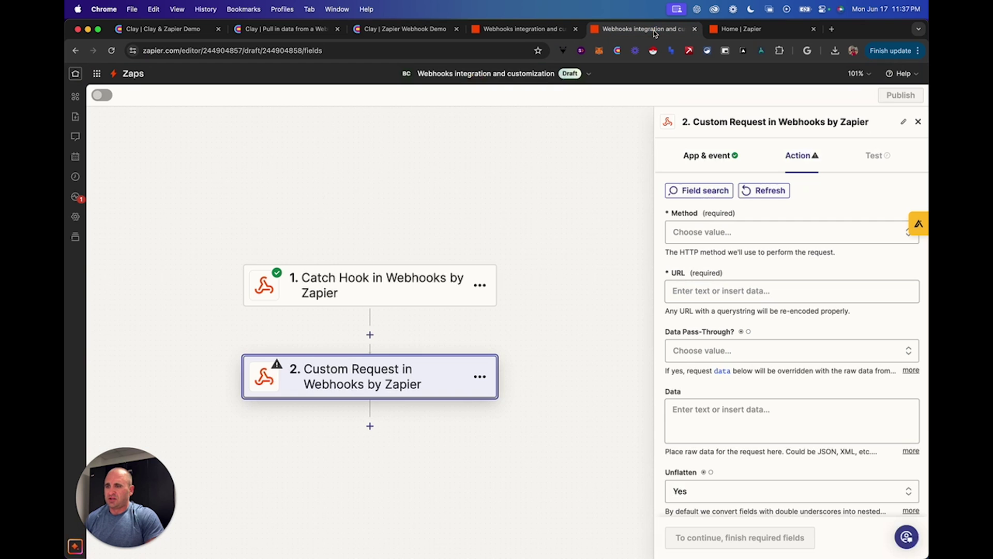
Set the draft Custom Request method to POST with the pasted Clay webhook URL, then go to the published zap.
left_click(710, 233)
left_click(704, 430)
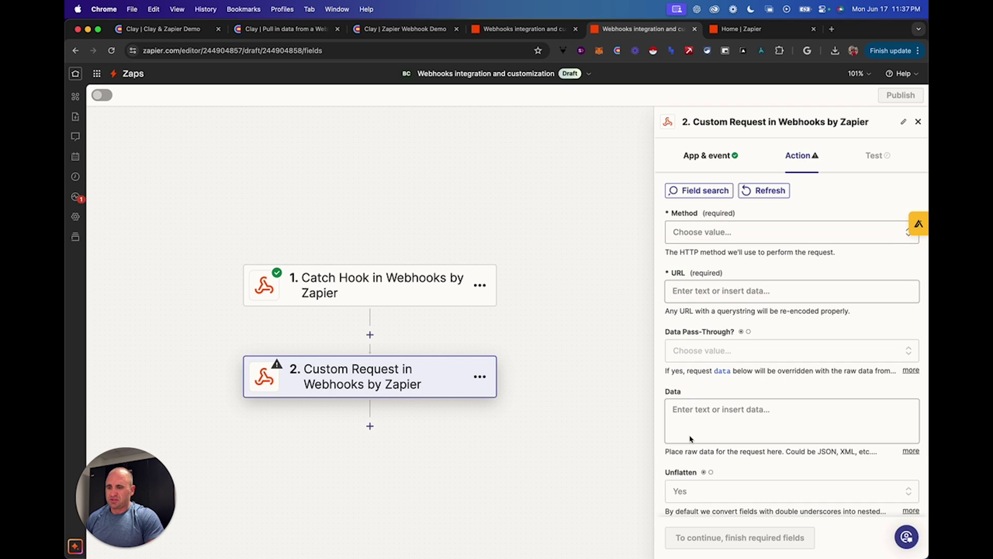
scroll(713, 346, "down", 3)
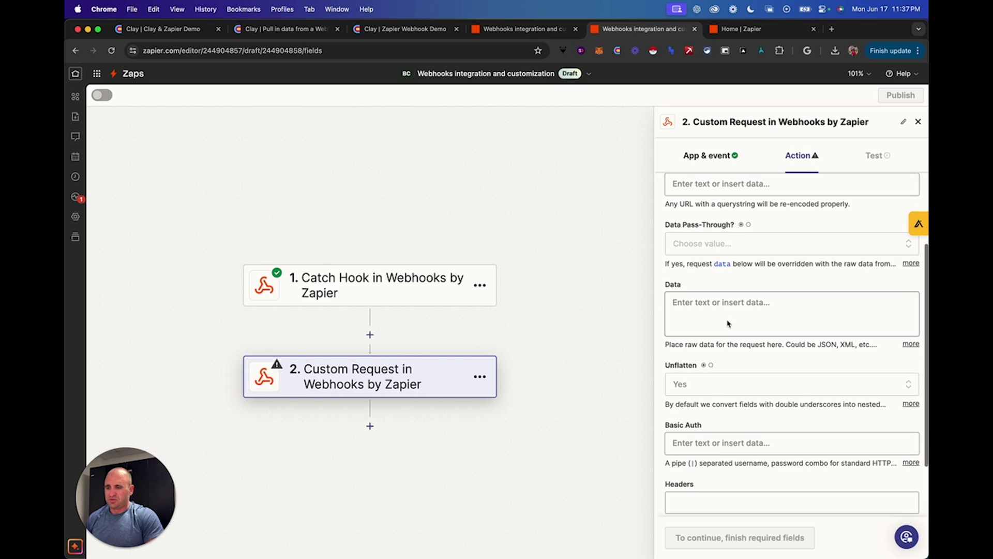
scroll(716, 336, "up", 3)
left_click(701, 288)
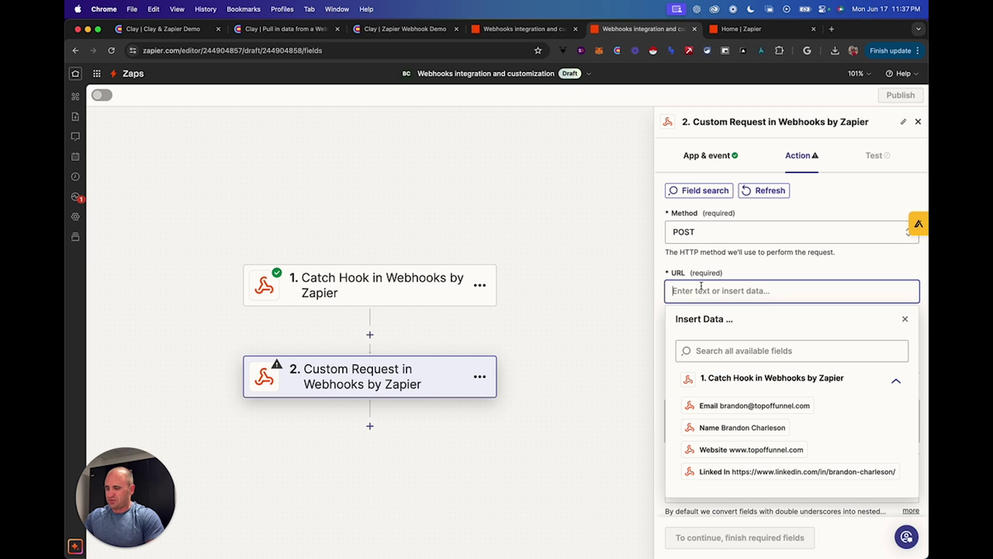
left_click(591, 187)
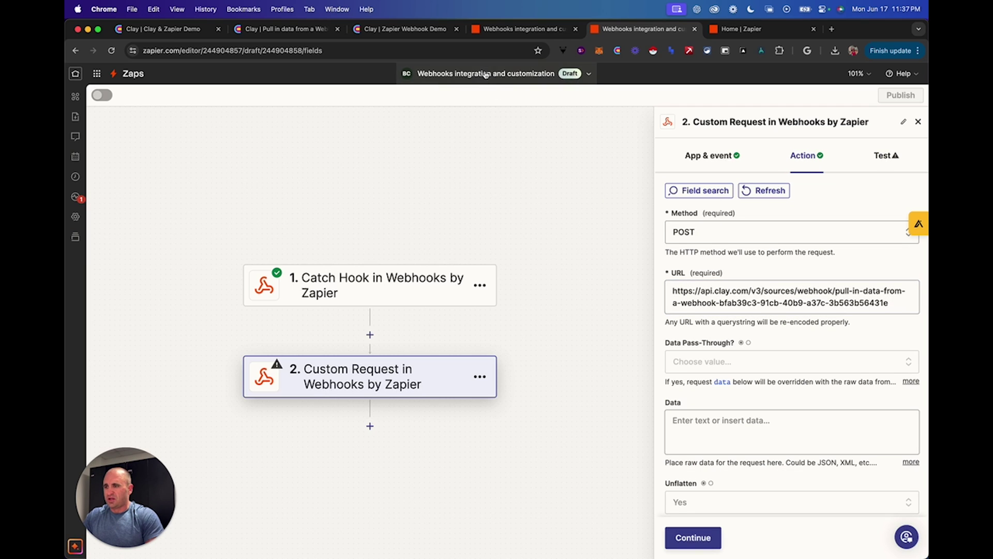
left_click(504, 32)
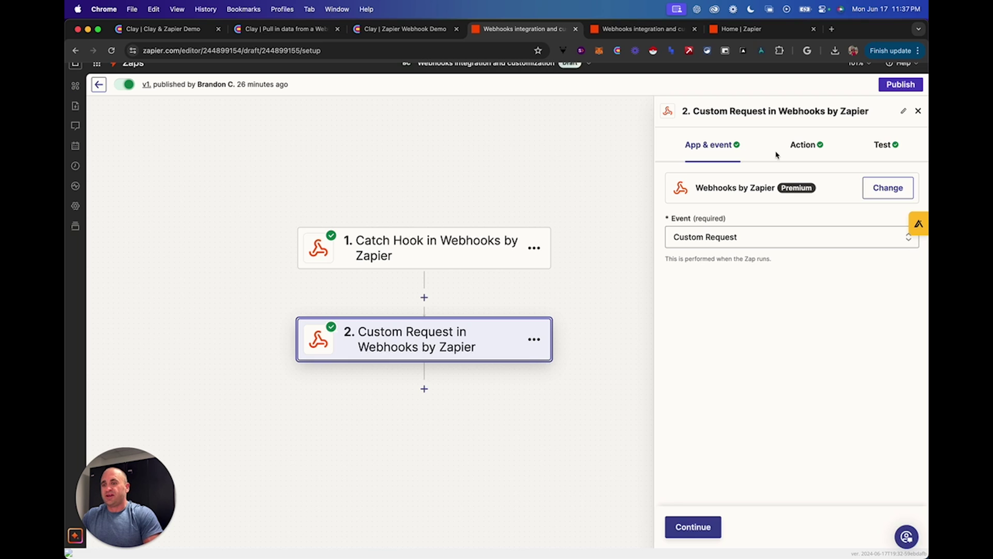
Inspect the published zap's Action fields: its Clay webhook URL and the Data mapping for Name.
left_click(802, 150)
left_click(717, 146)
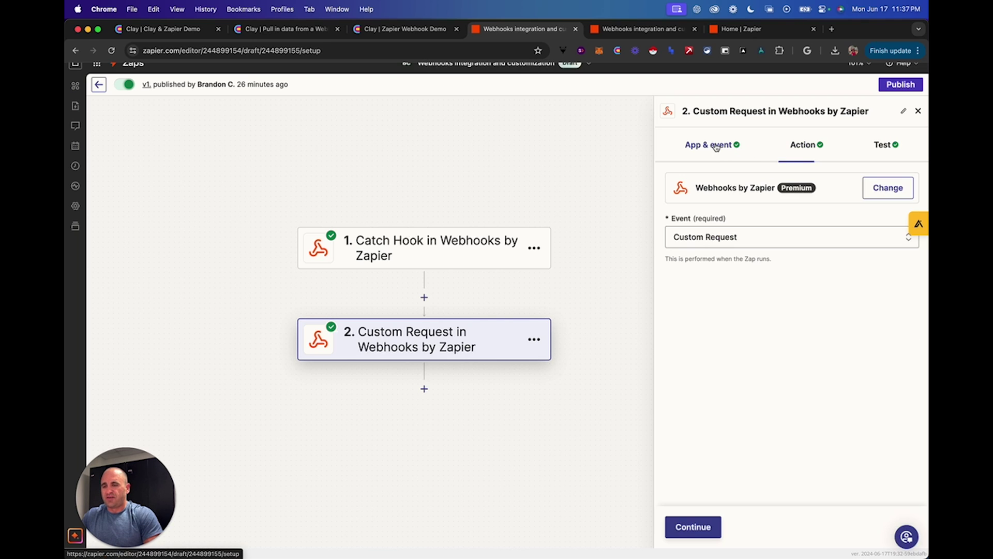
left_click(804, 147)
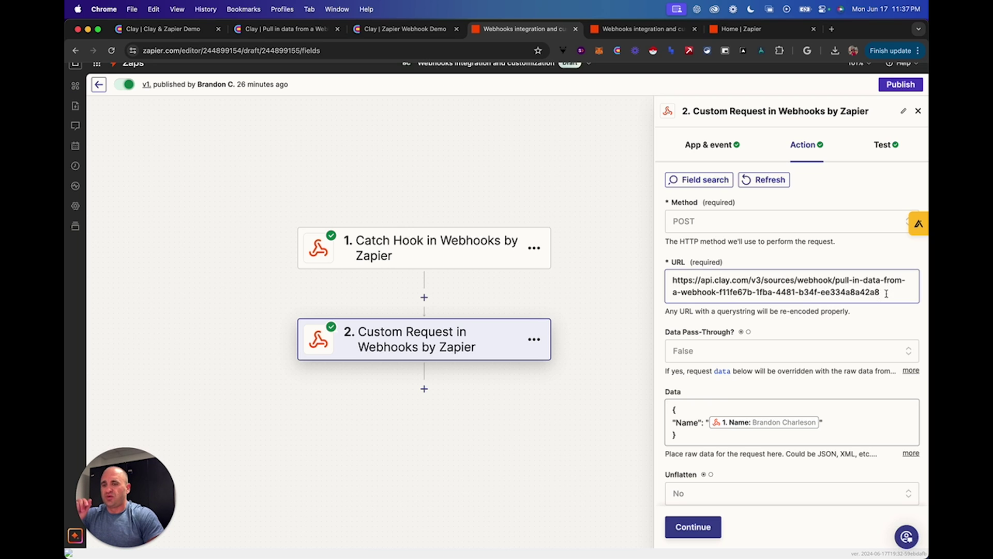
left_click_drag(887, 292, 704, 280)
left_click(747, 274)
left_click(724, 261)
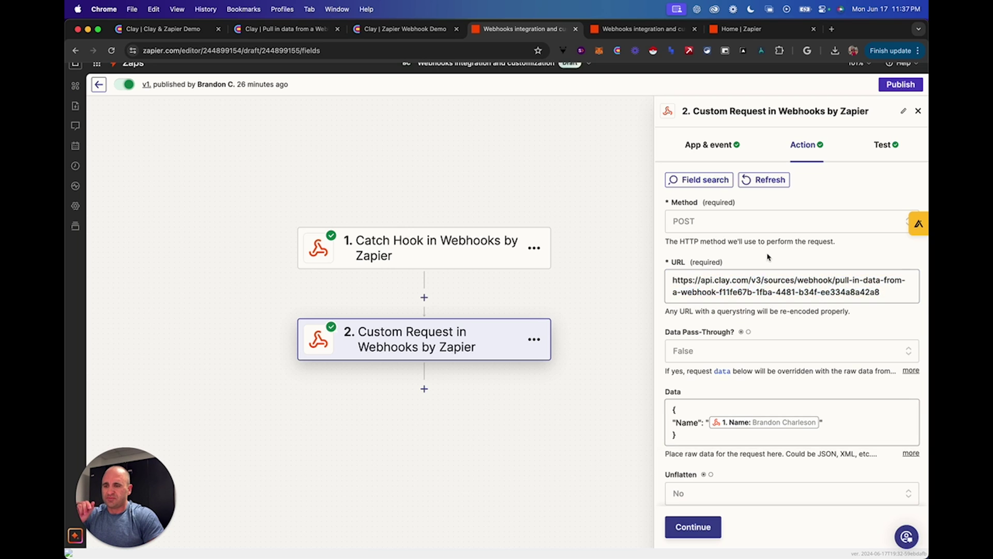
scroll(703, 256, "down", 3)
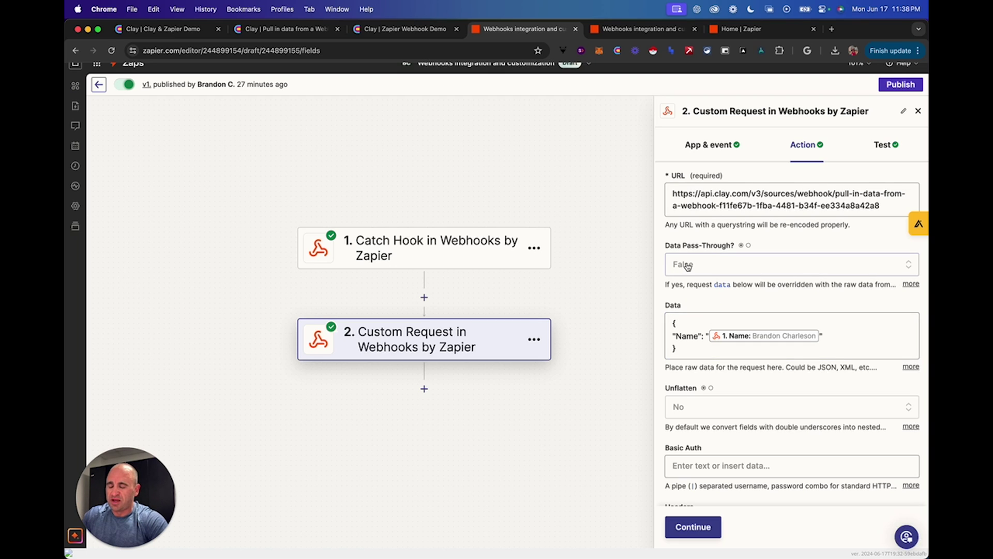
scroll(687, 265, "down", 2)
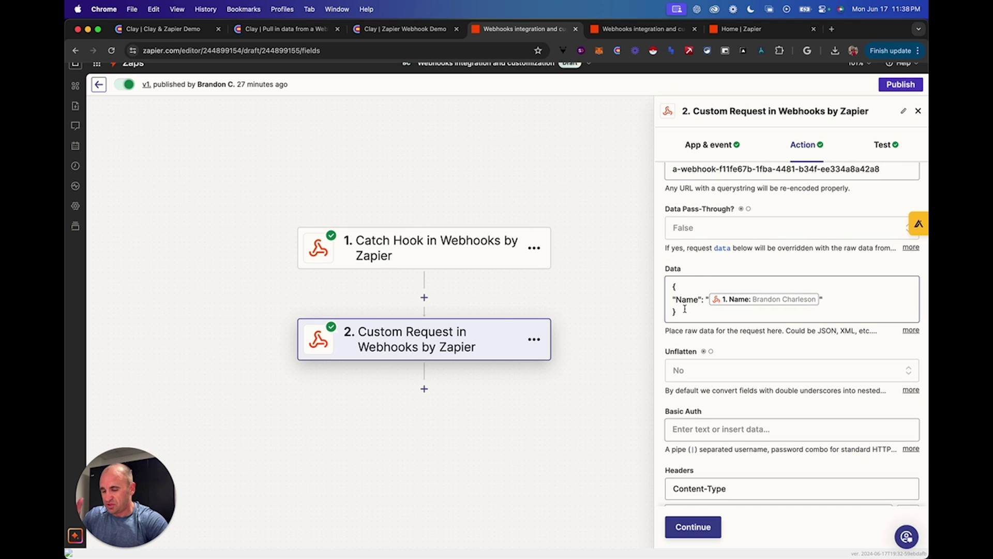
scroll(684, 309, "down", 1)
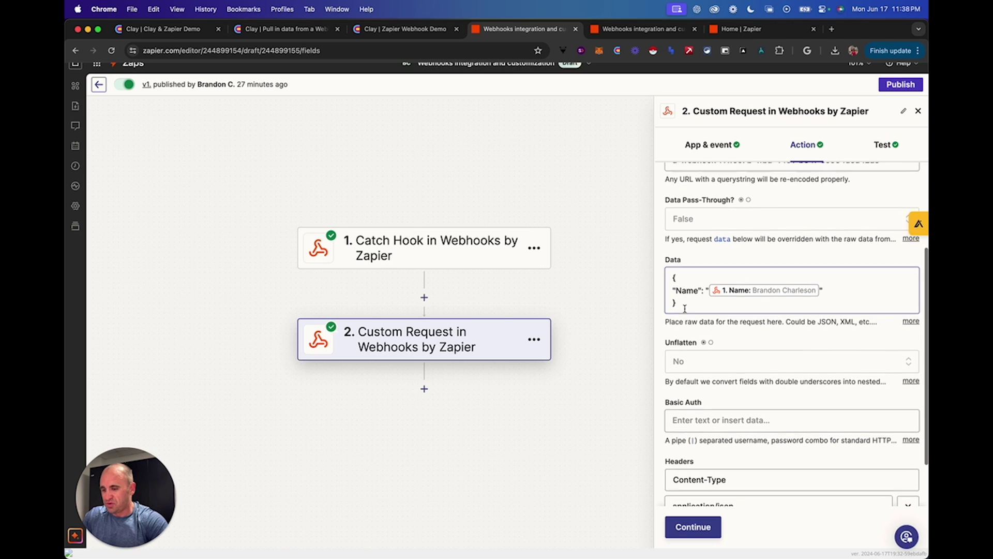
left_click(681, 268)
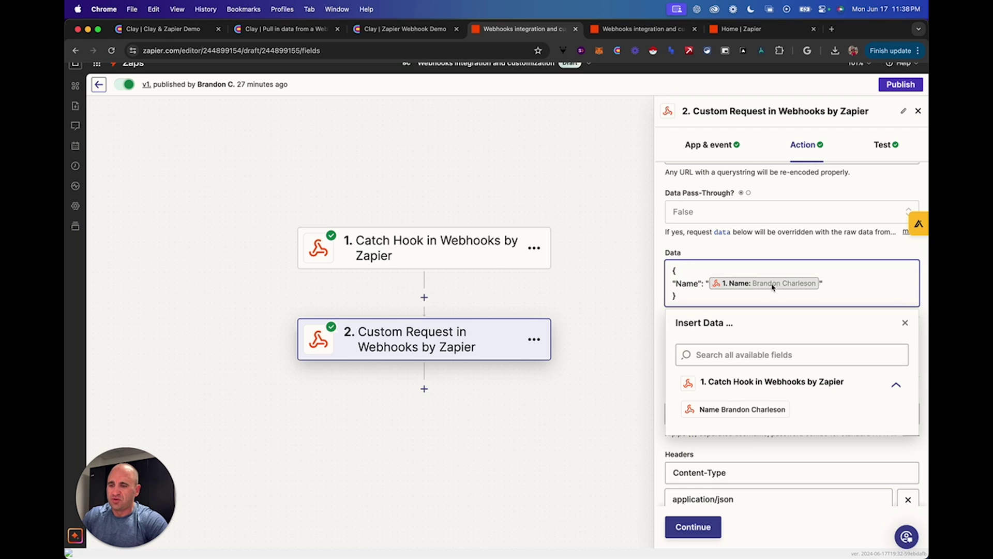
left_click(854, 276)
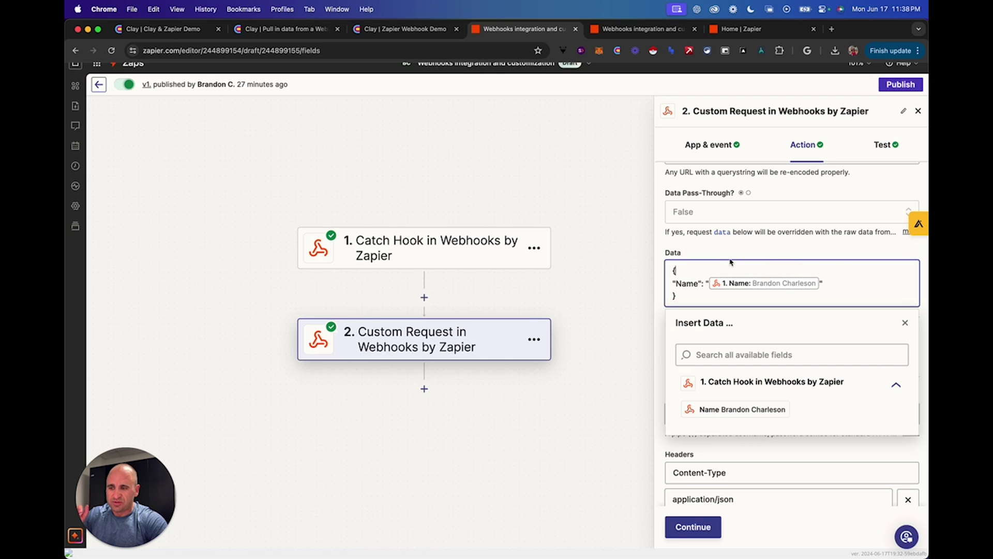
left_click(825, 280)
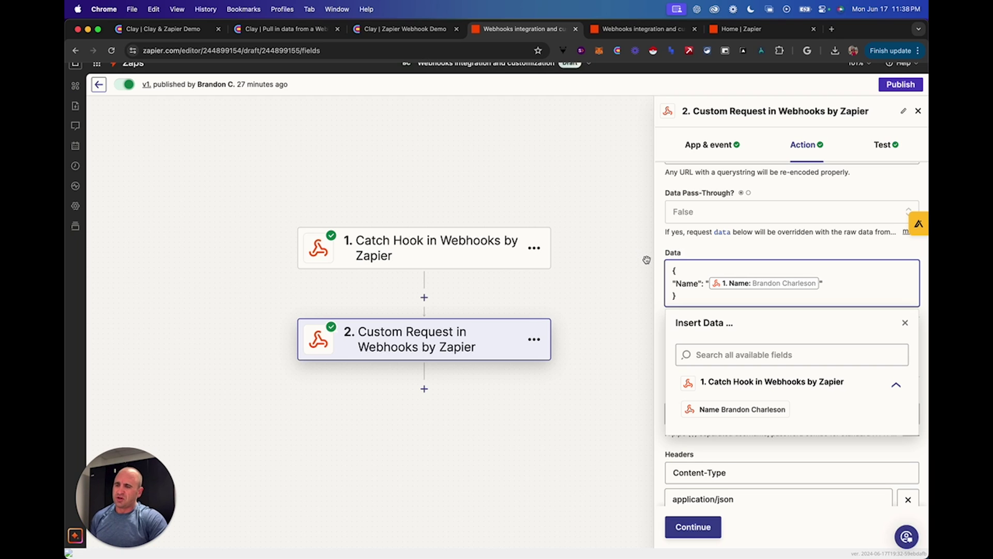
left_click(693, 283)
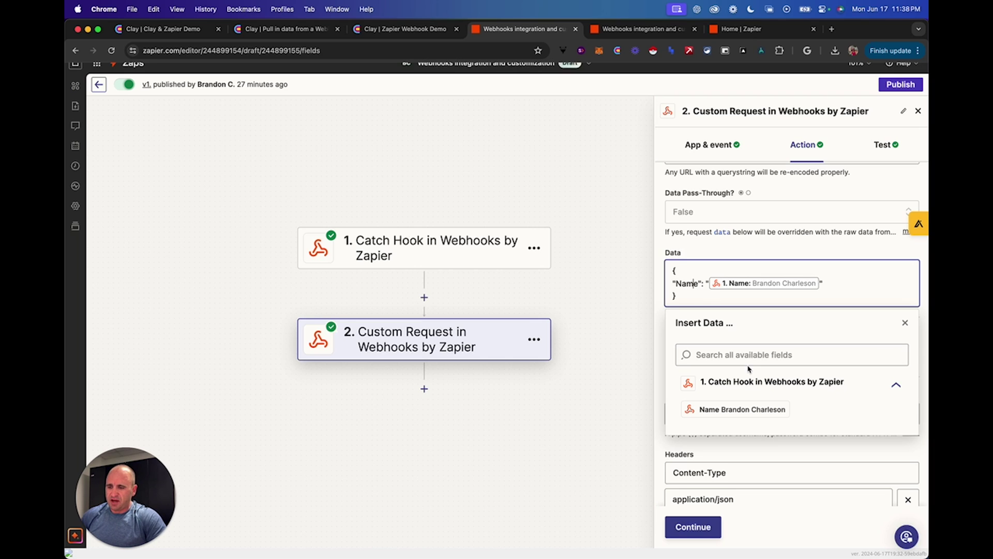
key("Up")
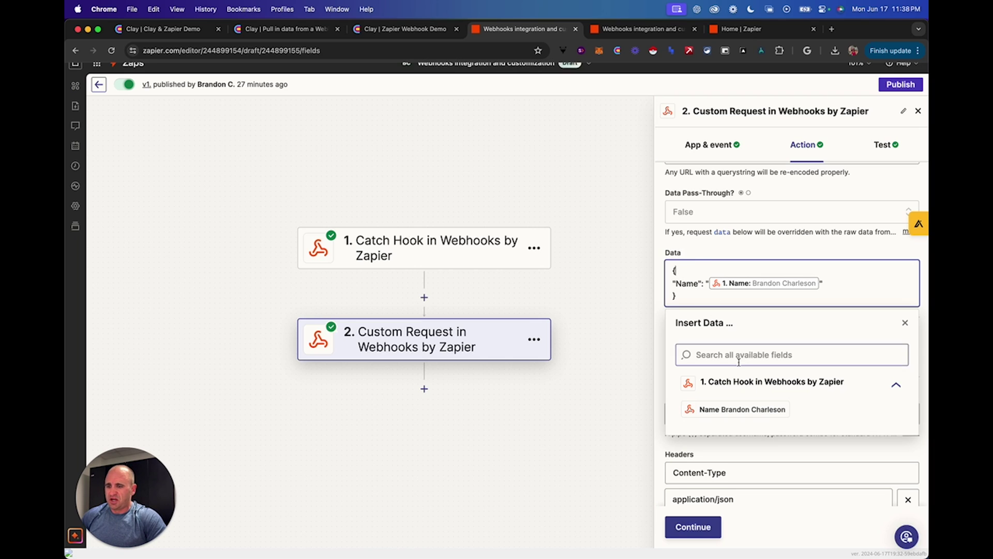
left_click(829, 282)
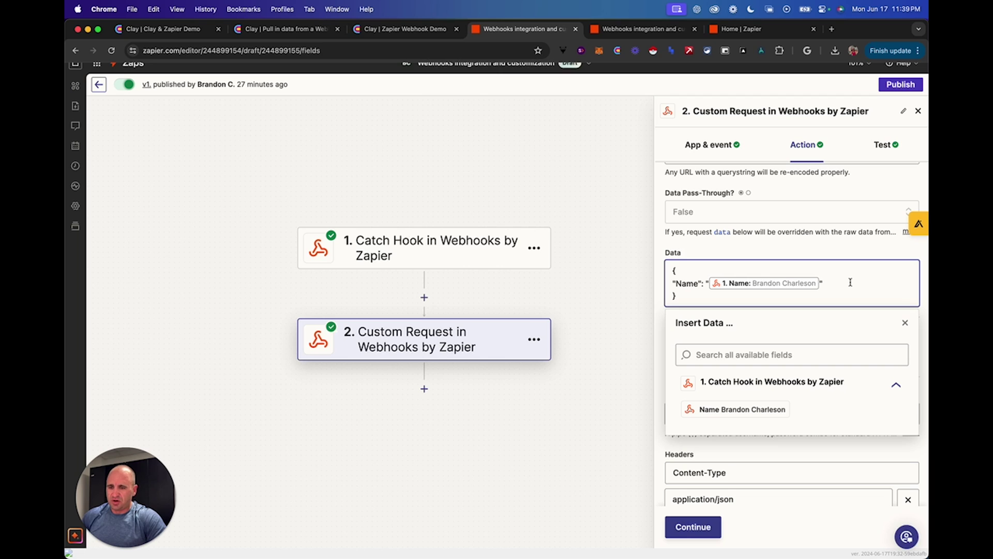
left_click(892, 257)
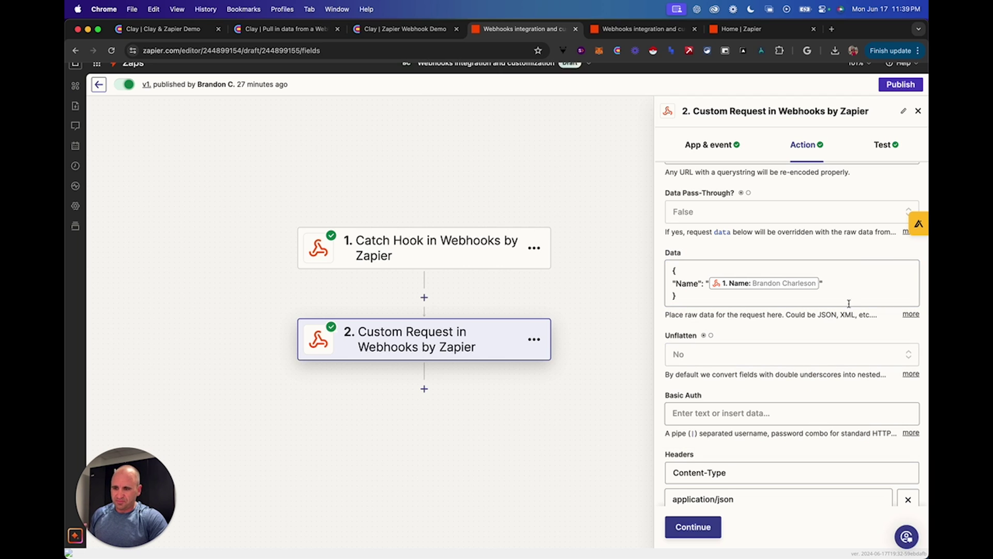
left_click(842, 280)
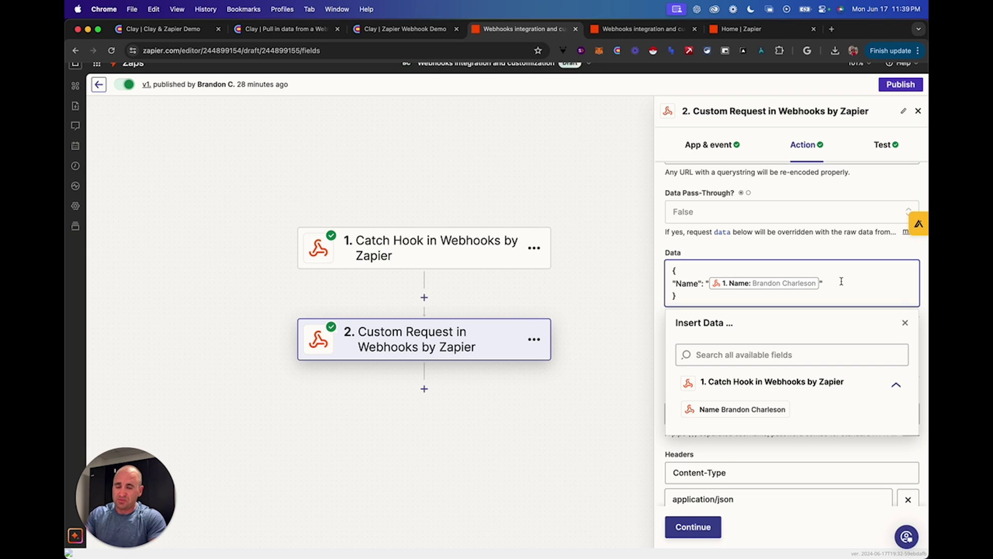
type(",")
key("Return")
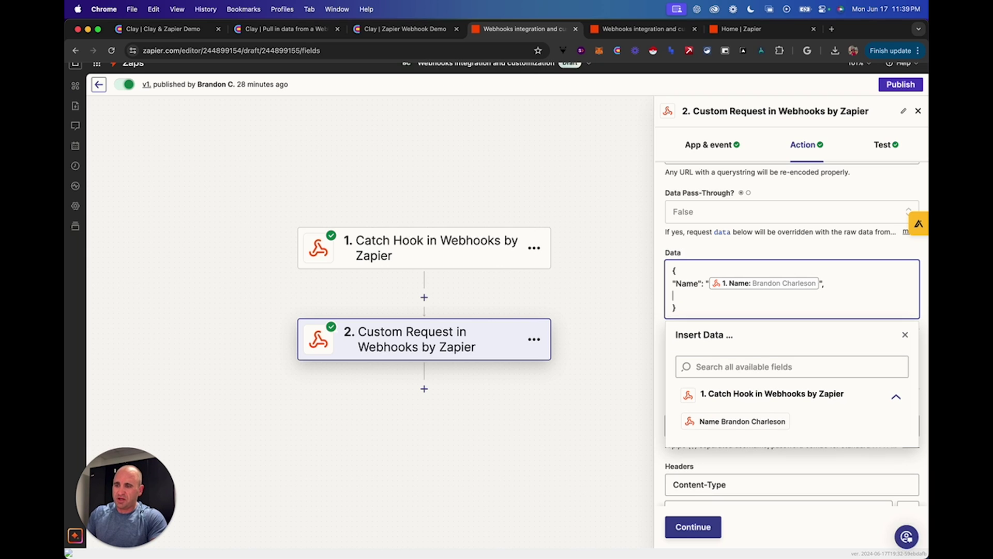
key("BackSpace")
key("BackSpace")
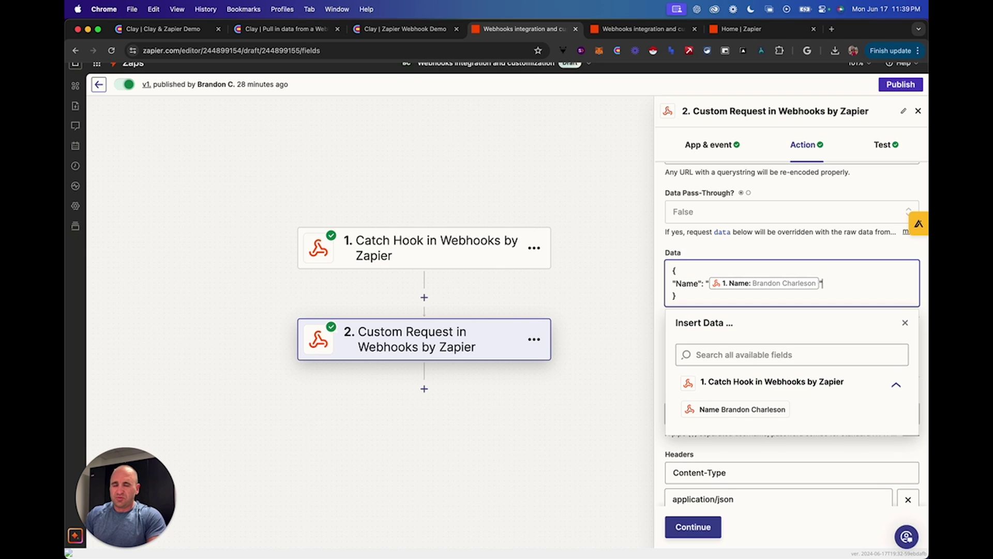
left_click(831, 241)
Verify the Content-Type header is application/json and view the step's test results returning OK.
scroll(732, 310, "down", 2)
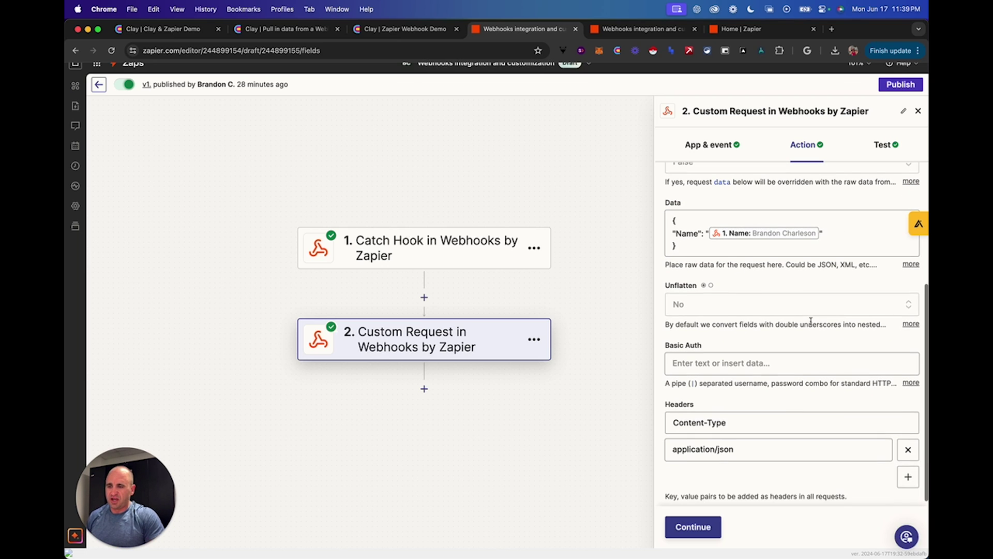
left_click(714, 416)
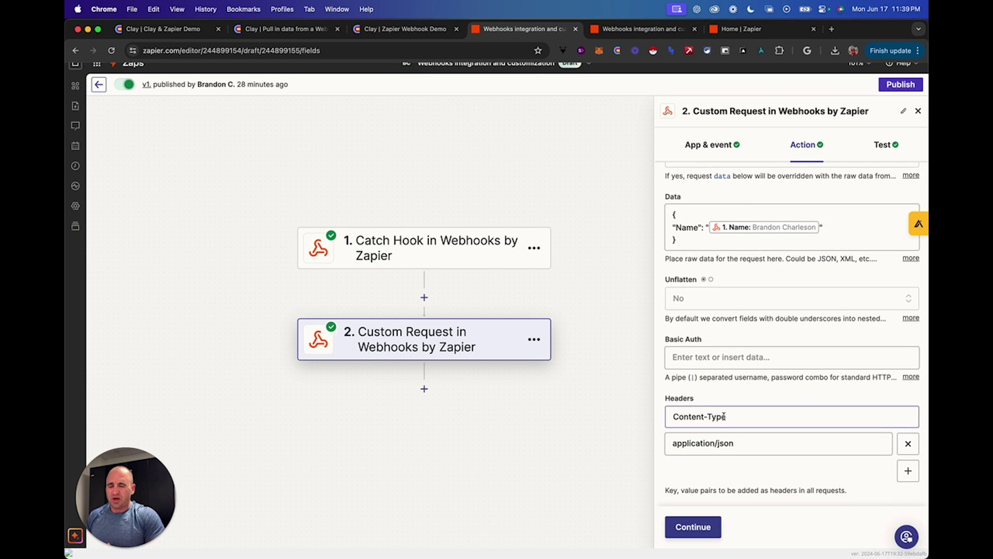
left_click(743, 431)
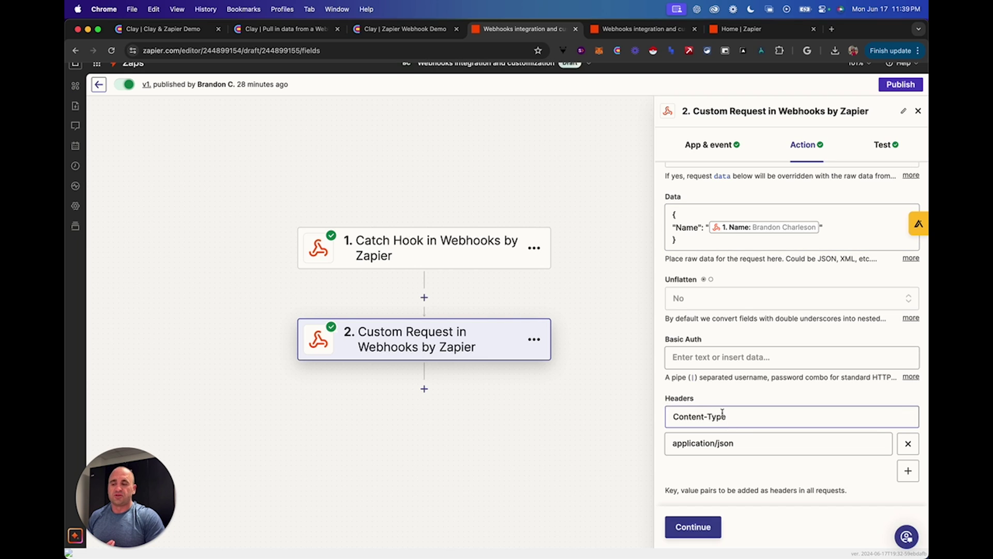
left_click(726, 416)
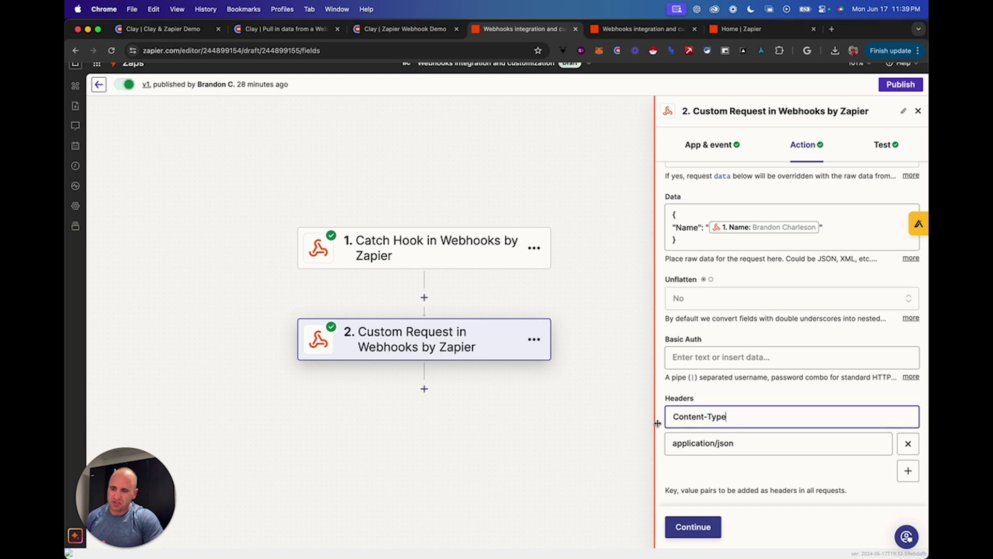
left_click(756, 443)
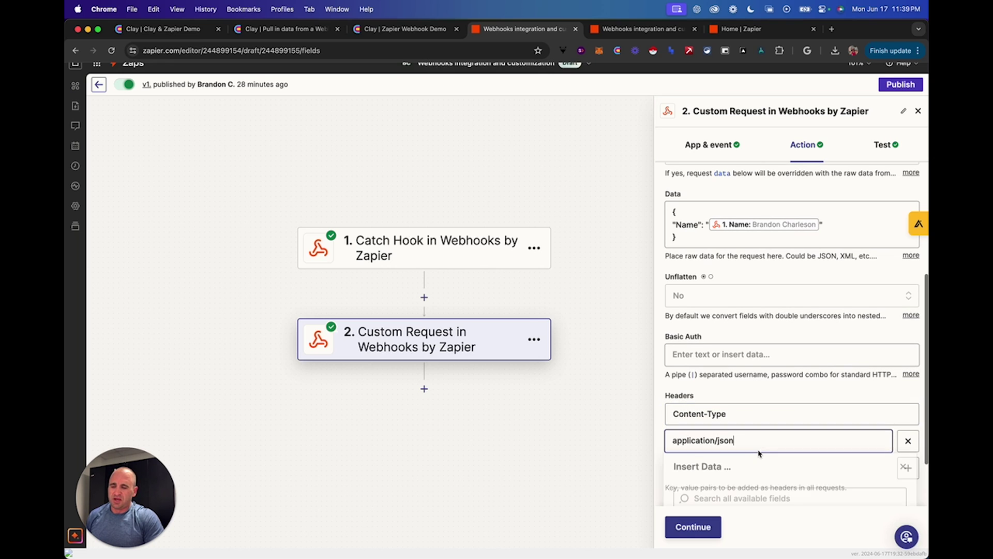
left_click(765, 403)
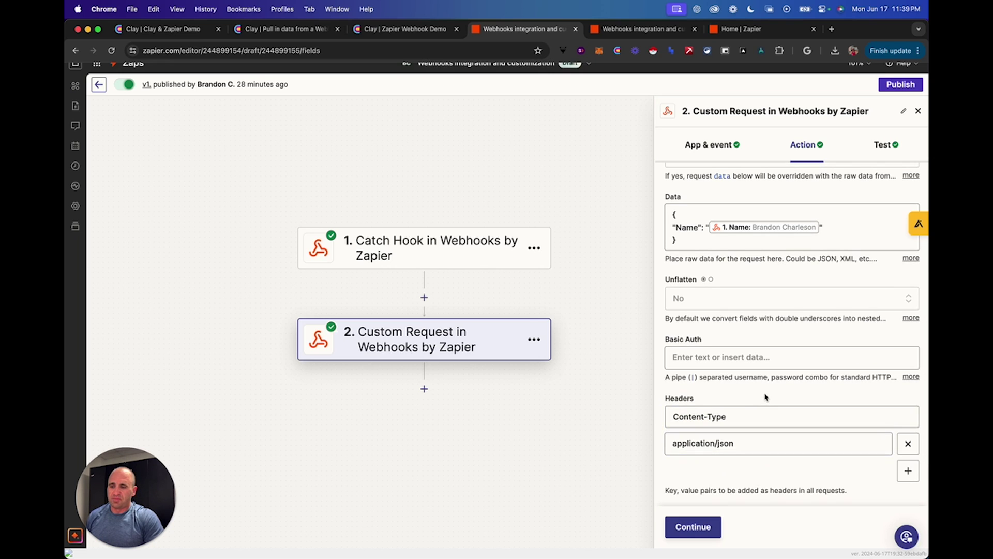
left_click(738, 446)
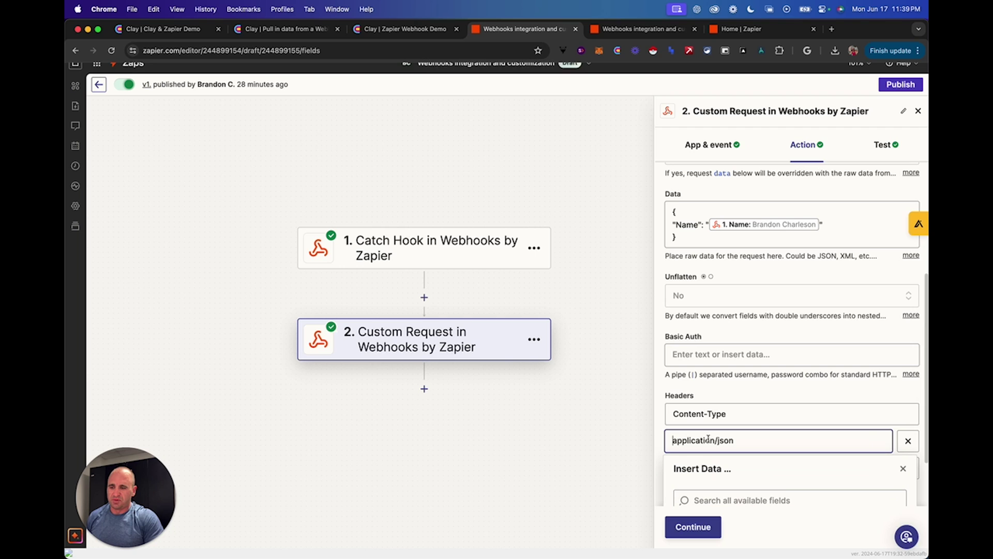
left_click(774, 396)
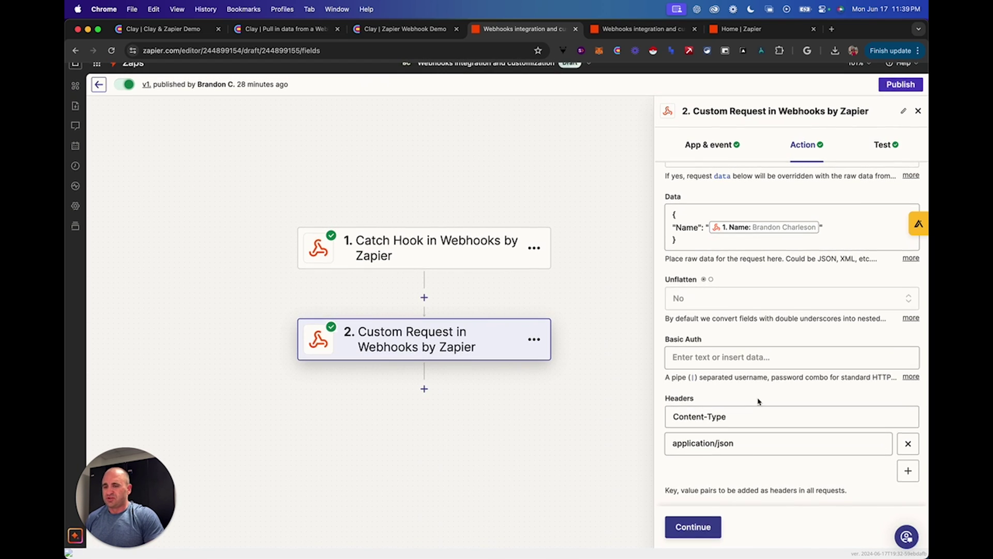
left_click(885, 144)
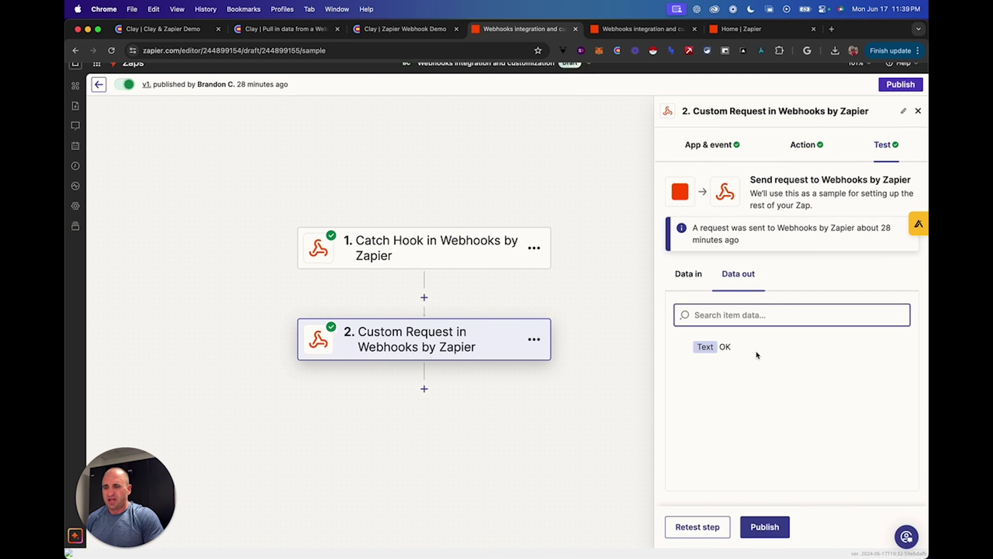
Review the request's Data in and Data out, then return to the Clay webhook table.
left_click(695, 274)
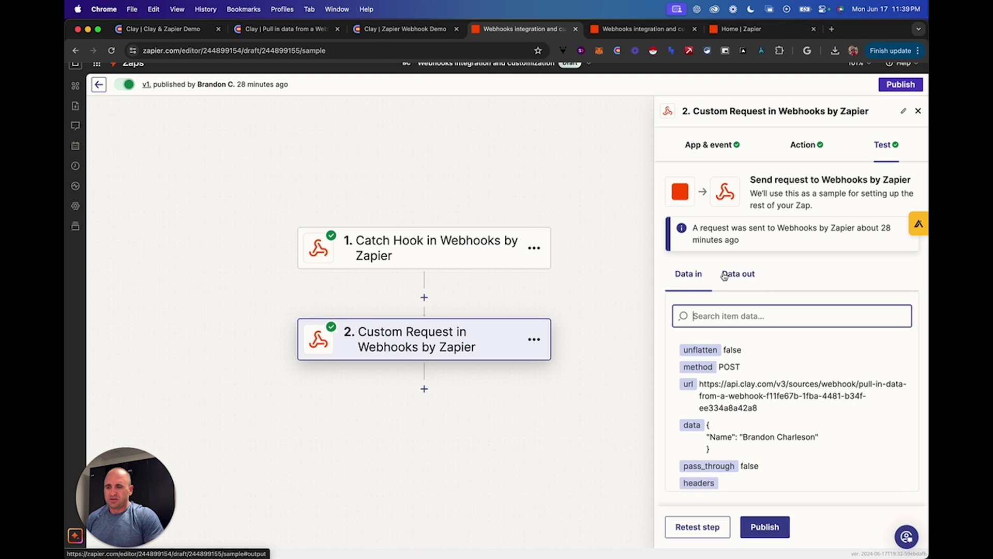
left_click(738, 274)
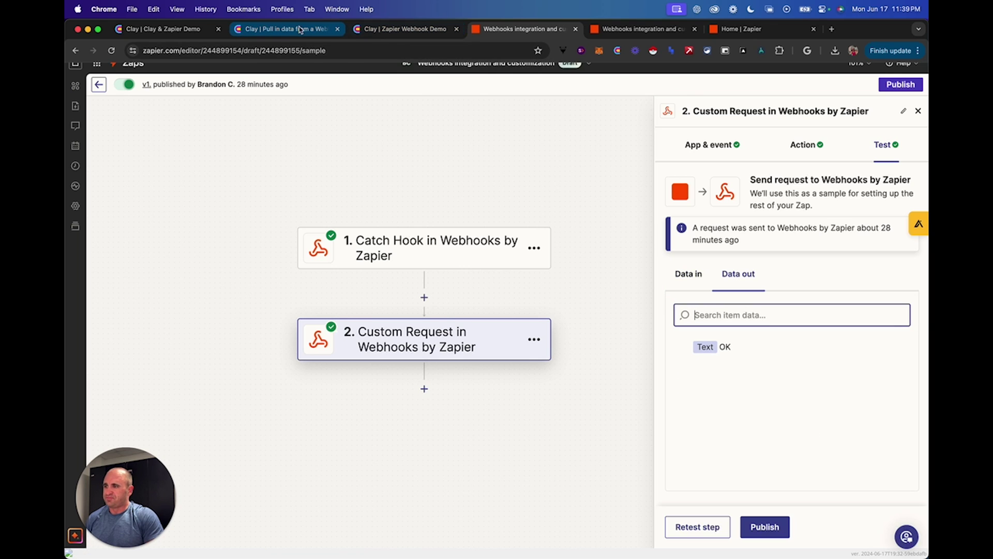
left_click(281, 29)
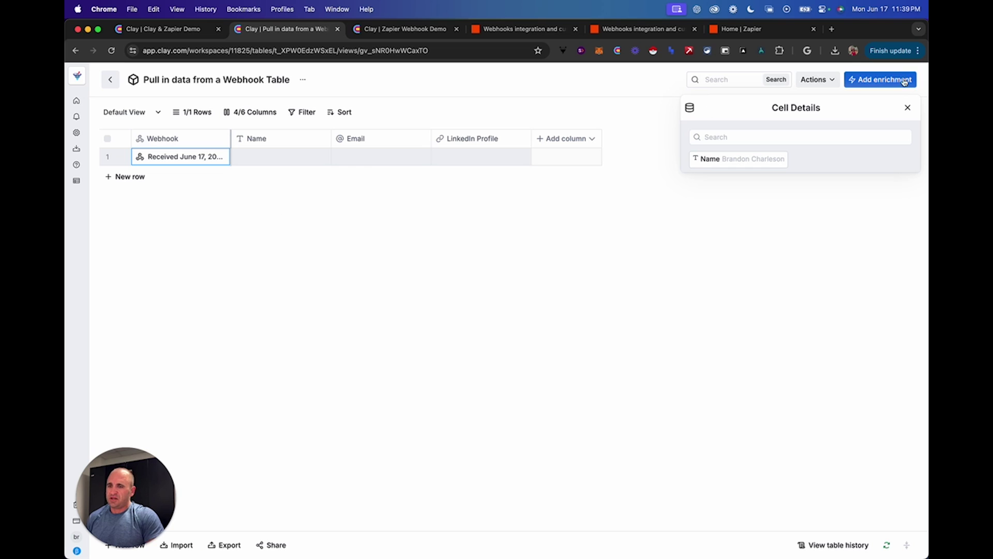
Add the webhook's Name field to the existing Name column from the row's cell details.
left_click(907, 108)
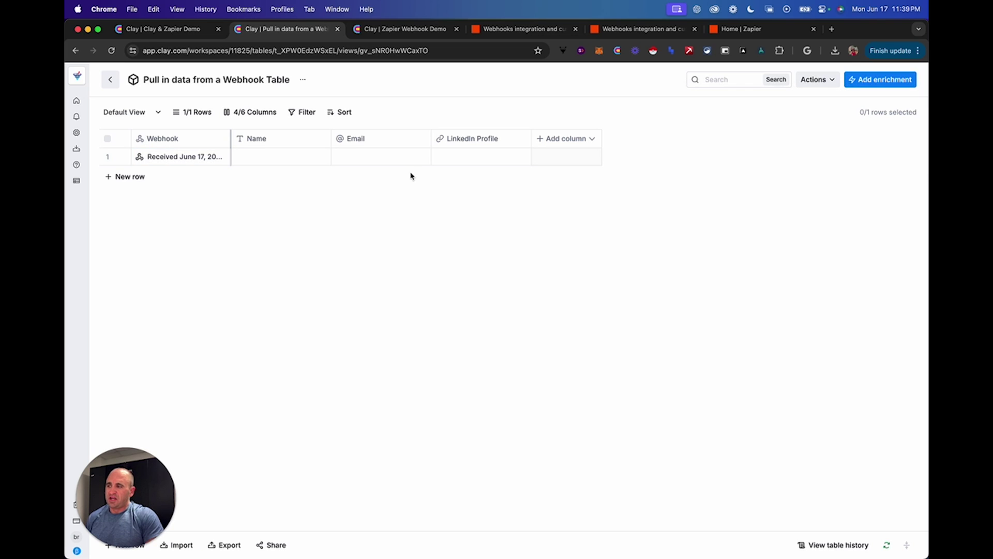
left_click(184, 158)
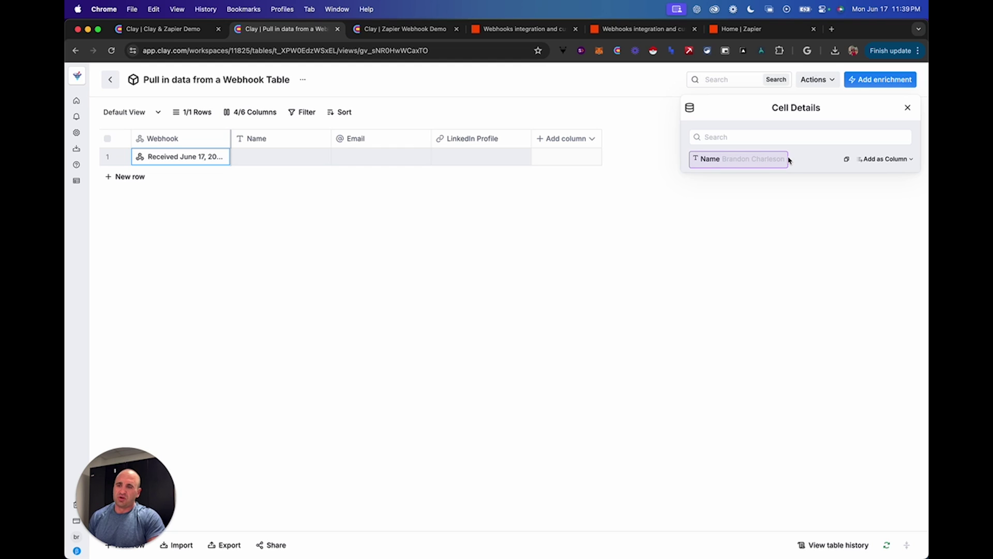
left_click(879, 158)
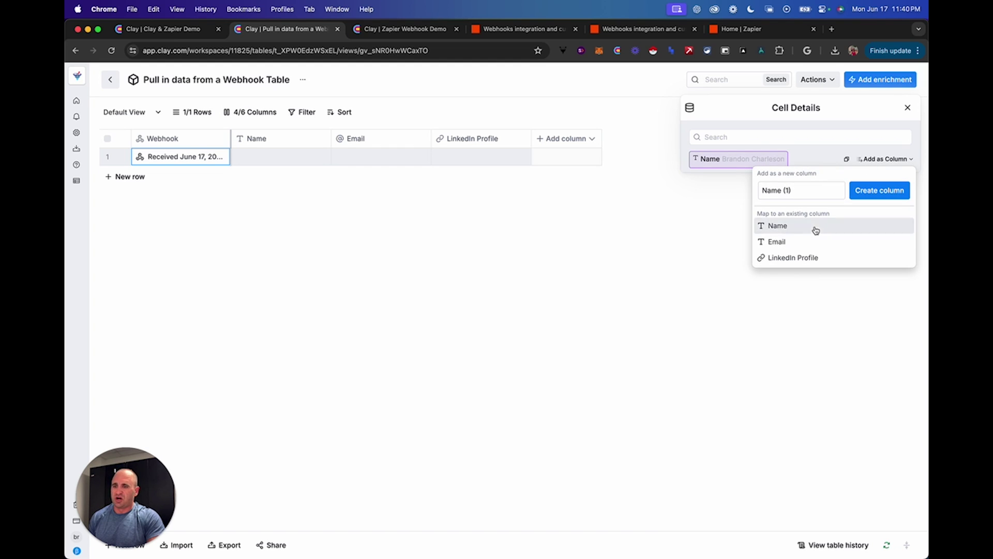
left_click(787, 230)
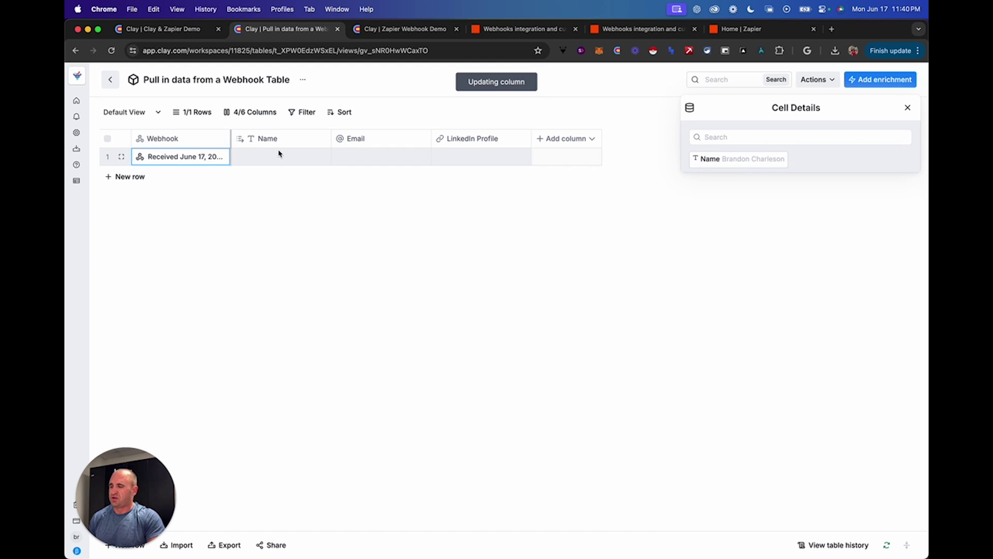
left_click(907, 108)
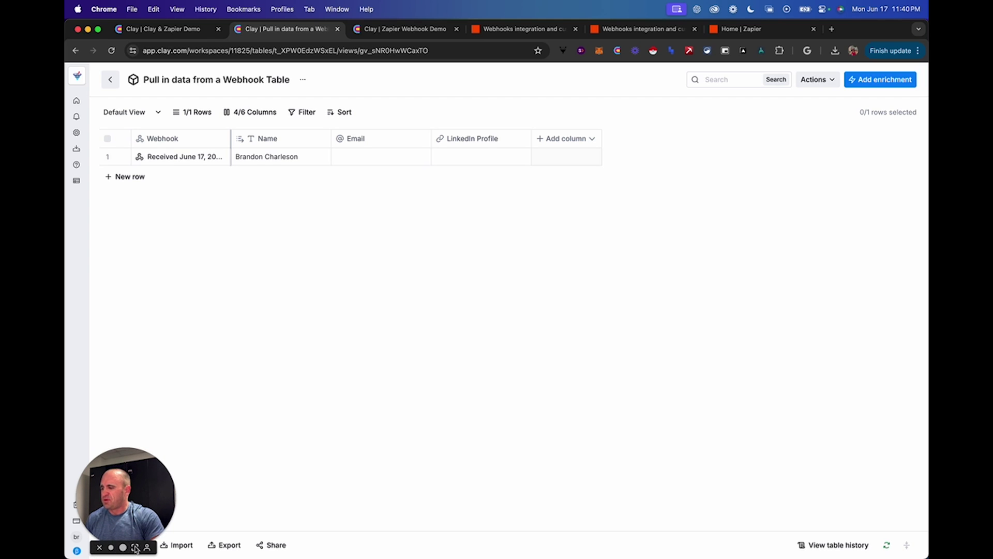
left_click(135, 547)
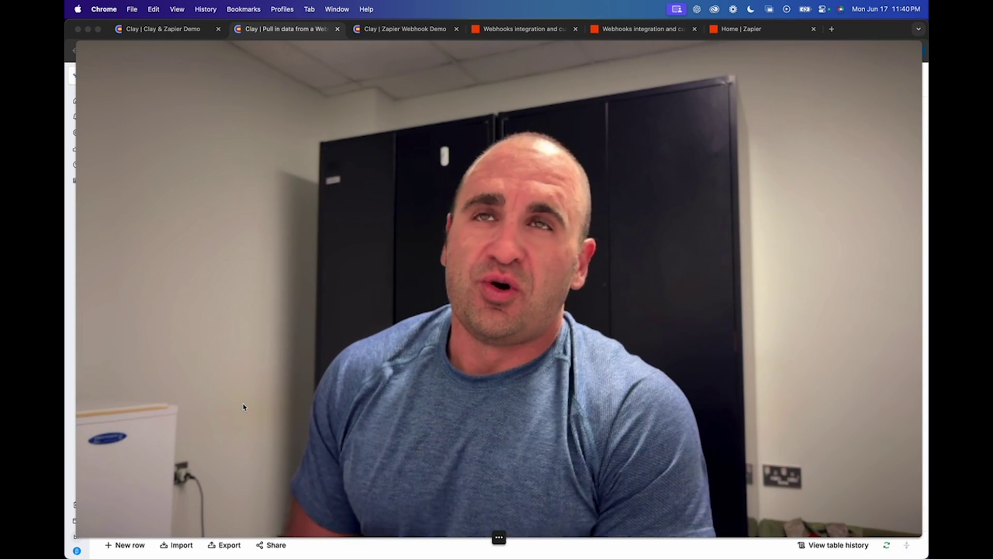